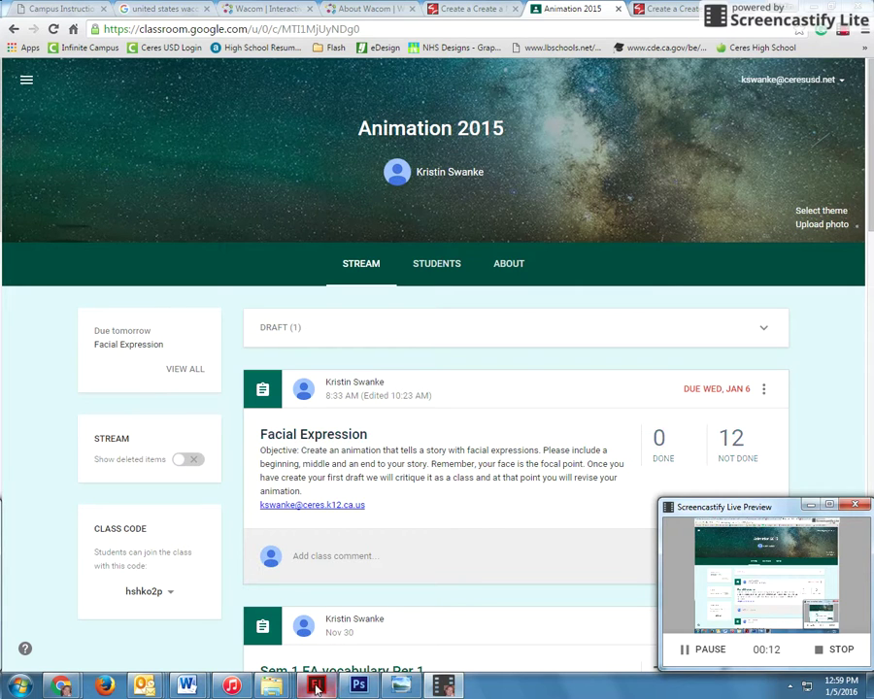
# - Switch to Flash Professional CS6 and create a new ActionScript 3.0 document
pyautogui.hotkey('alt', 'Tab')
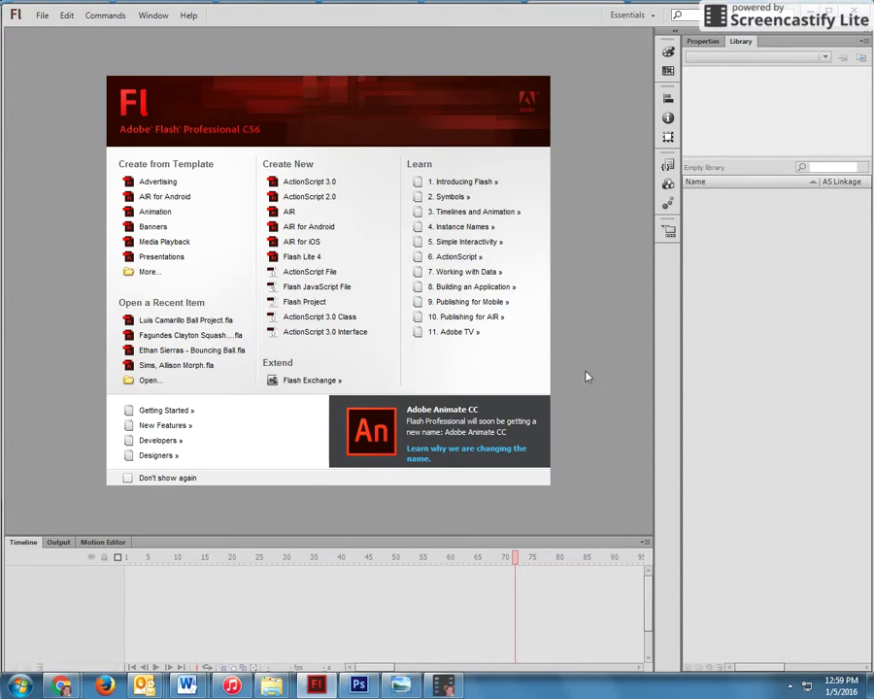
pyautogui.click(305, 185)
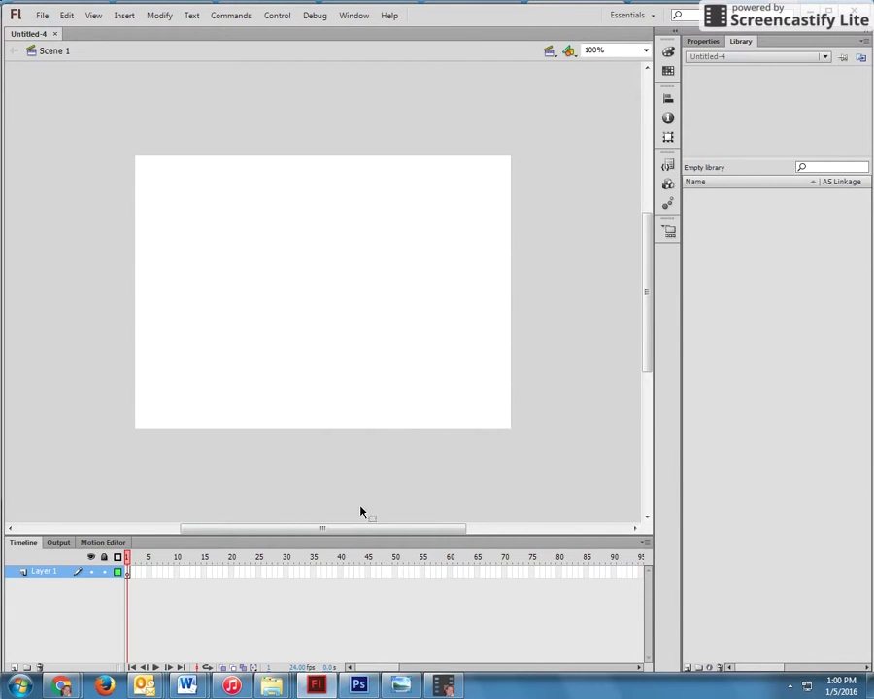
# - Switch to Chrome and search Google Images for "beach ball" in a new tab
pyautogui.moveTo(60, 686)
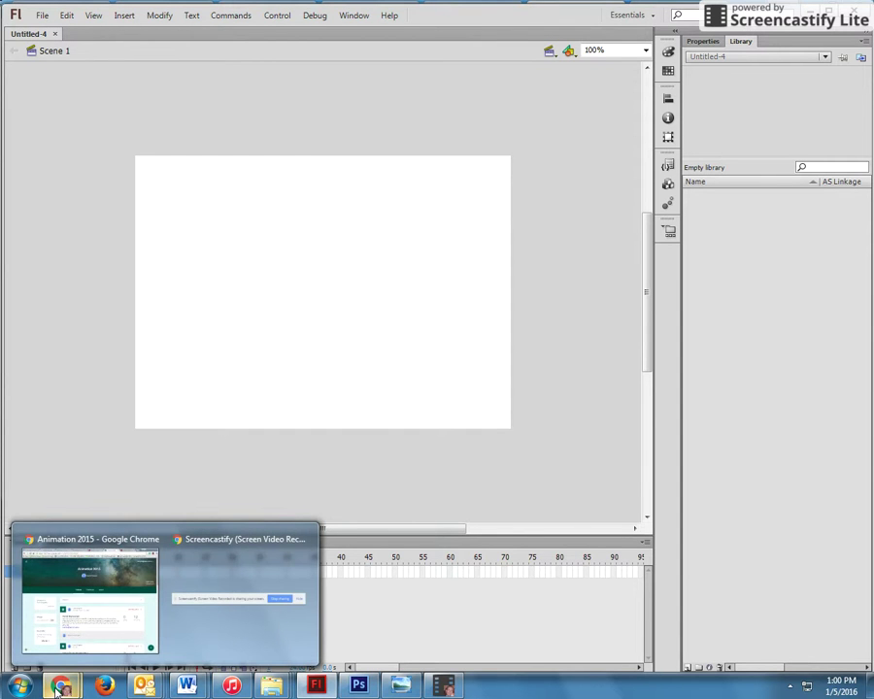
pyautogui.click(85, 581)
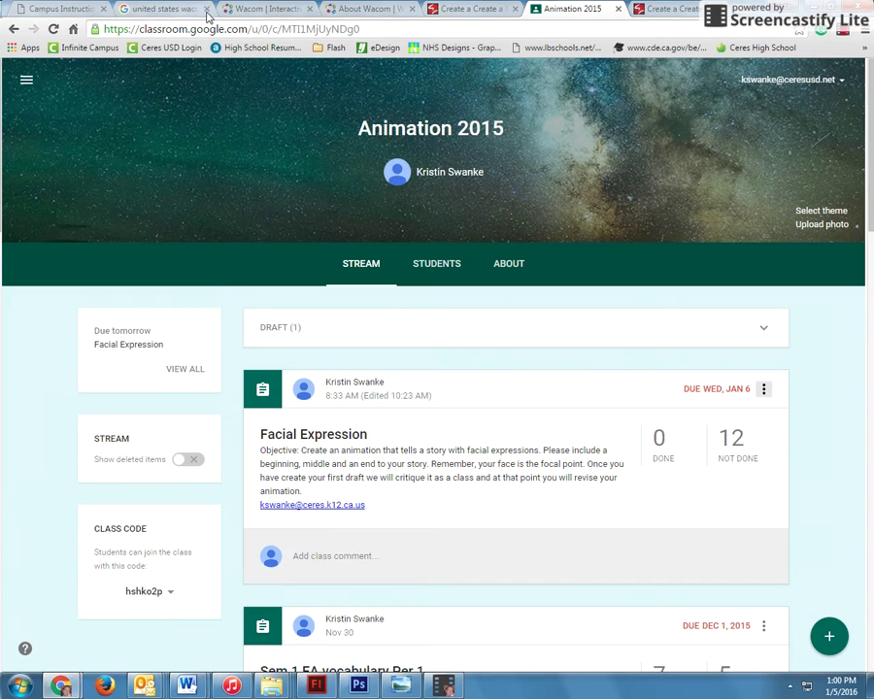
pyautogui.hotkey('ctrl', 't')
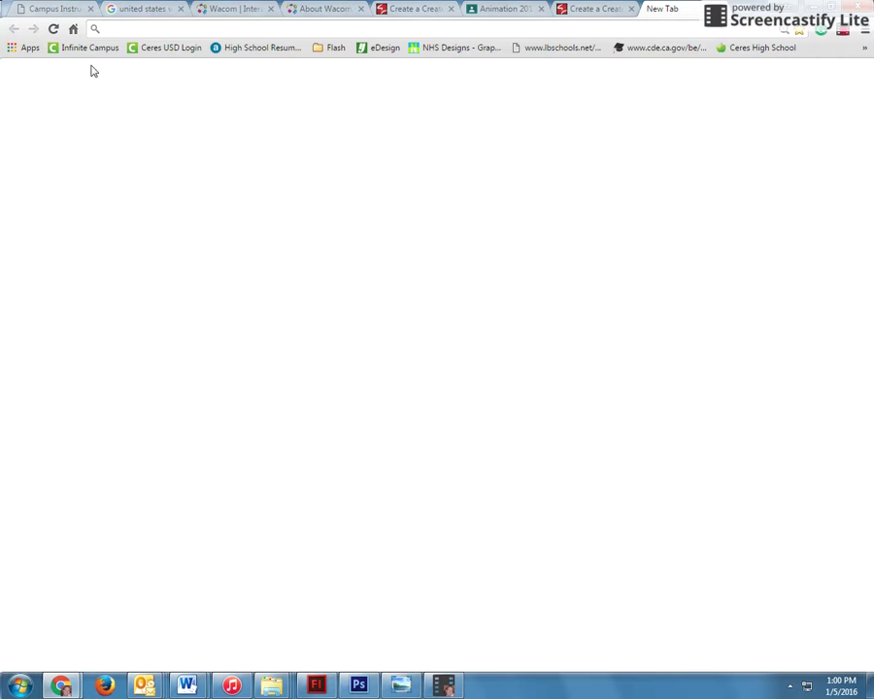
pyautogui.click(187, 312)
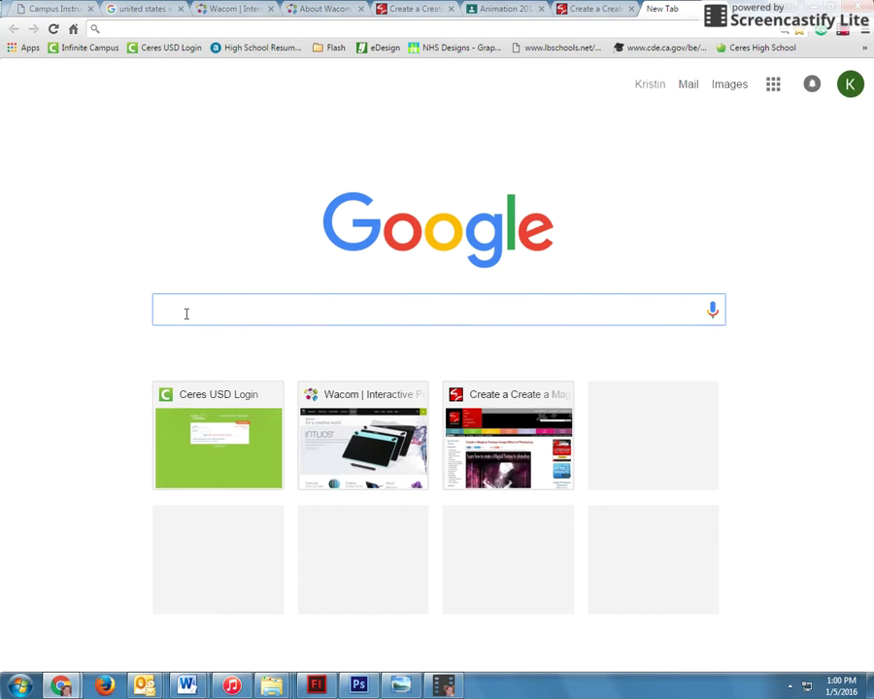
pyautogui.write('beach ball')
pyautogui.press('Return')
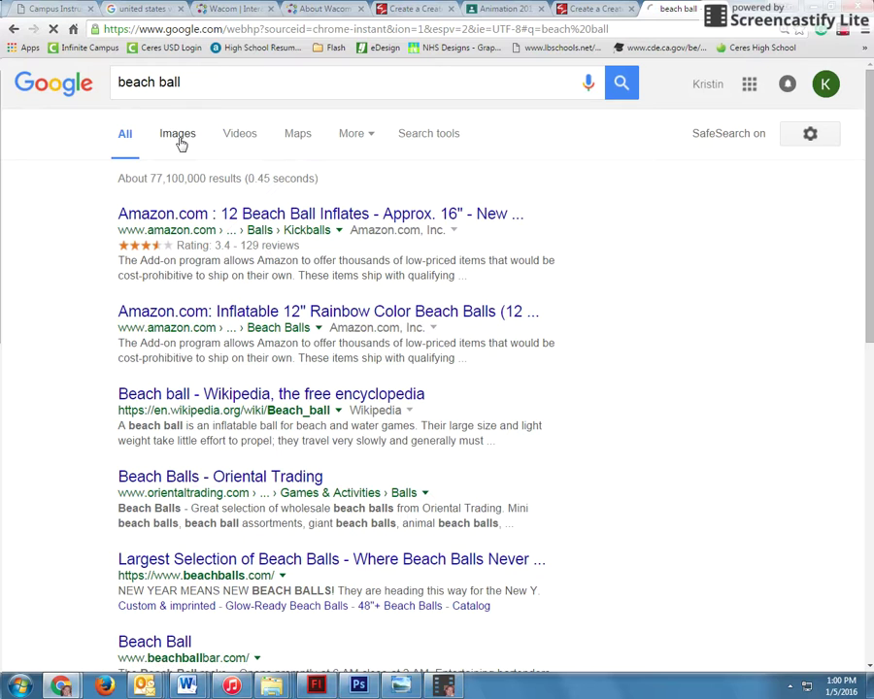
pyautogui.click(177, 136)
# - Copy the beach ball image with the green, red and orange panels and paste it onto the stage in Flash
pyautogui.rightClick(247, 280)
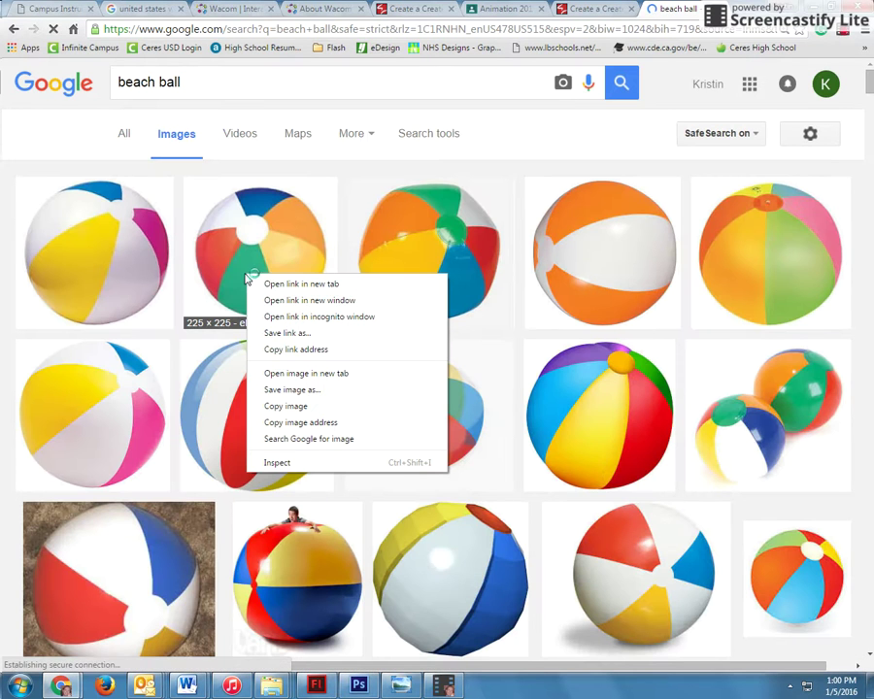
pyautogui.click(291, 406)
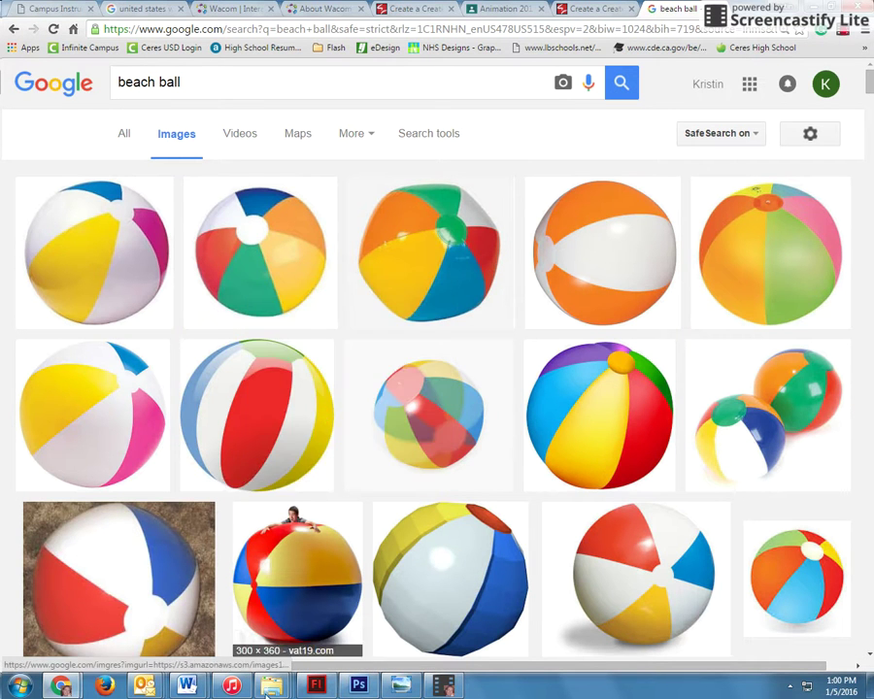
pyautogui.click(316, 686)
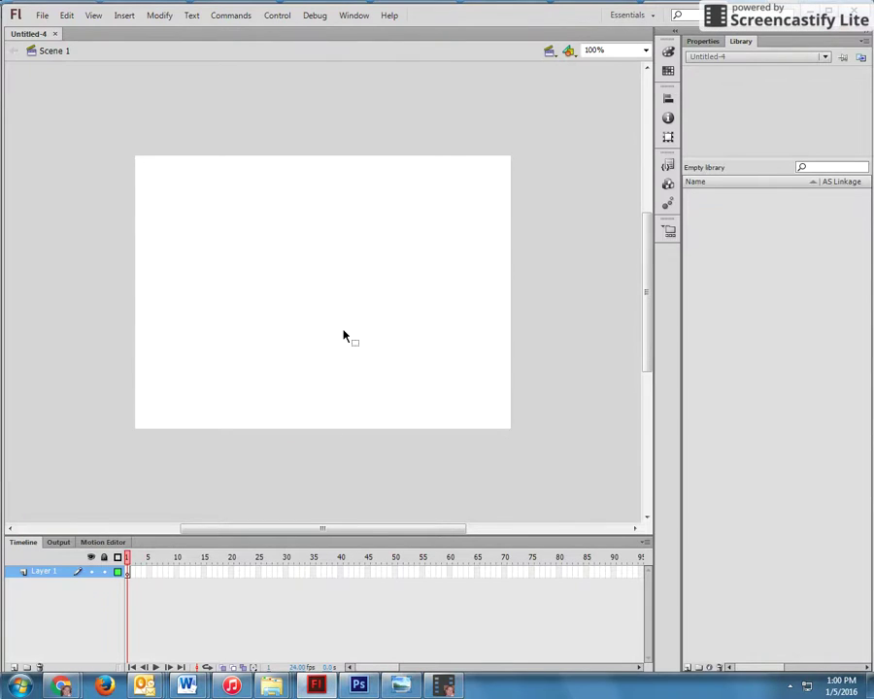
pyautogui.hotkey('ctrl', 'v')
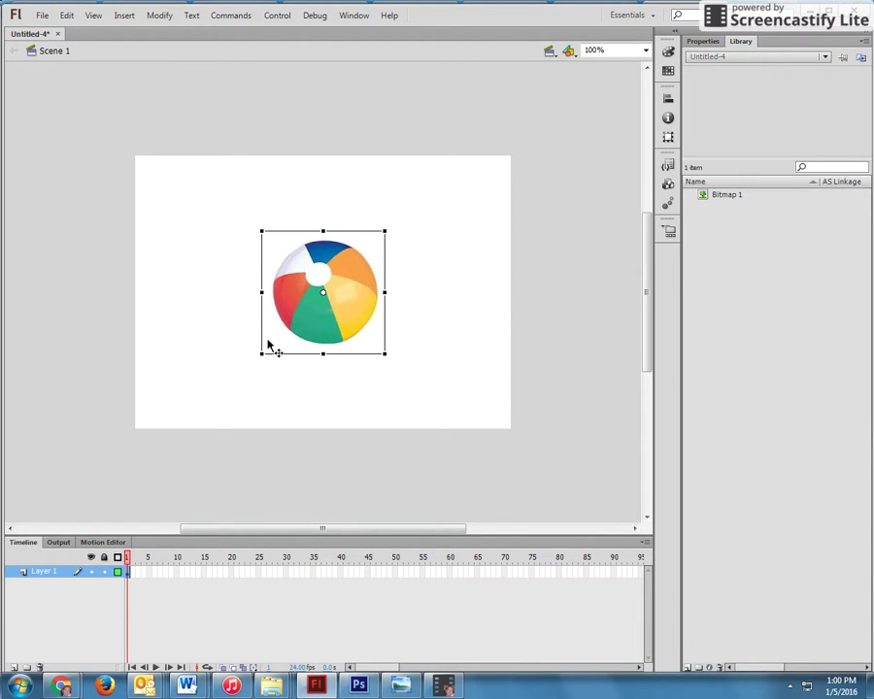
# - Open the beach ball bitmap from the library for editing in Adobe Photoshop CS6
pyautogui.click(720, 197)
pyautogui.doubleClick(720, 197)
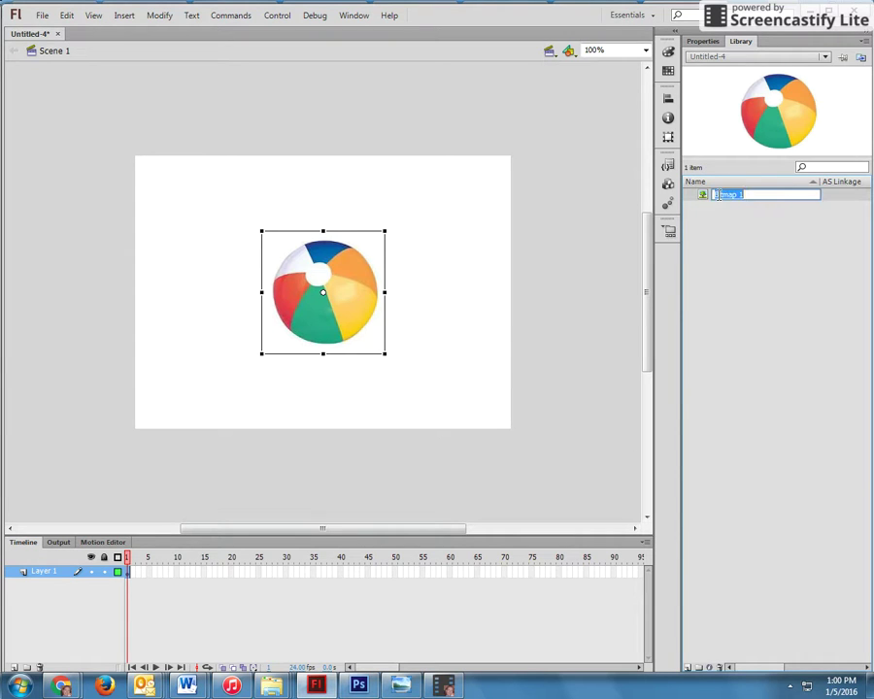
pyautogui.click(698, 200)
pyautogui.rightClick(701, 198)
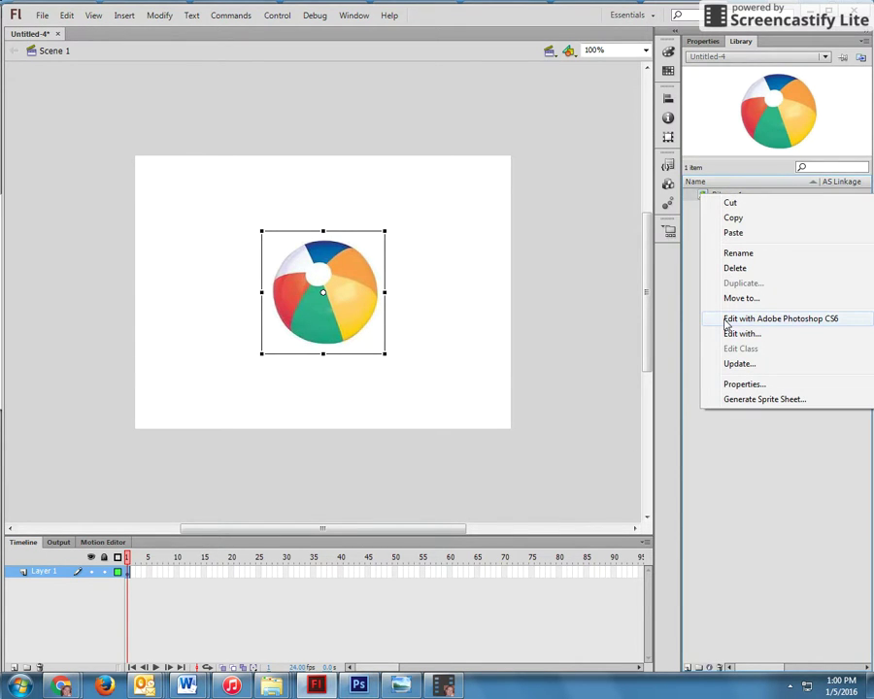
pyautogui.click(769, 321)
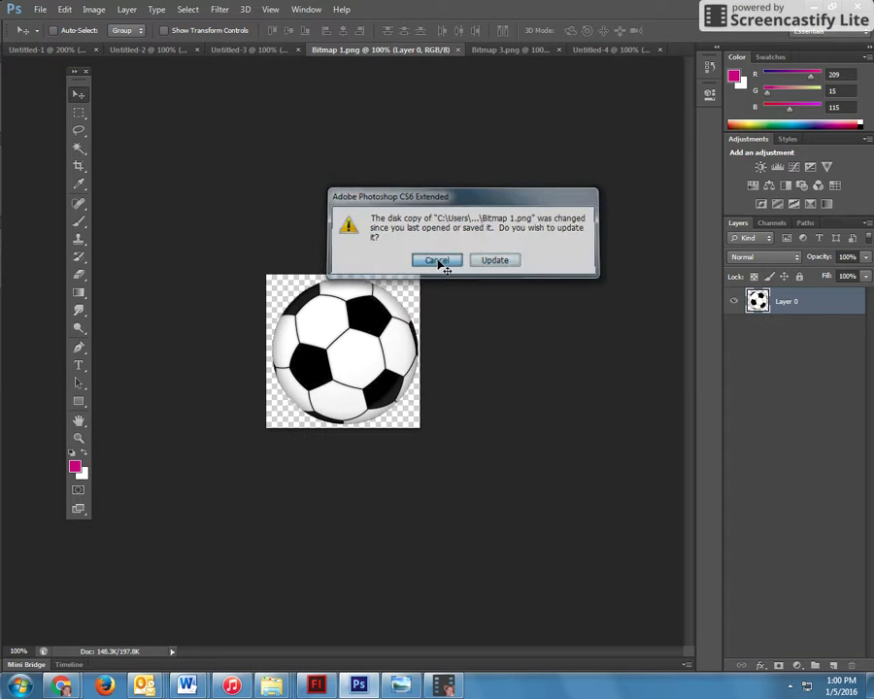
# - Decline updating the soccer ball image Bitmap 1.png from disk and close it
pyautogui.click(440, 263)
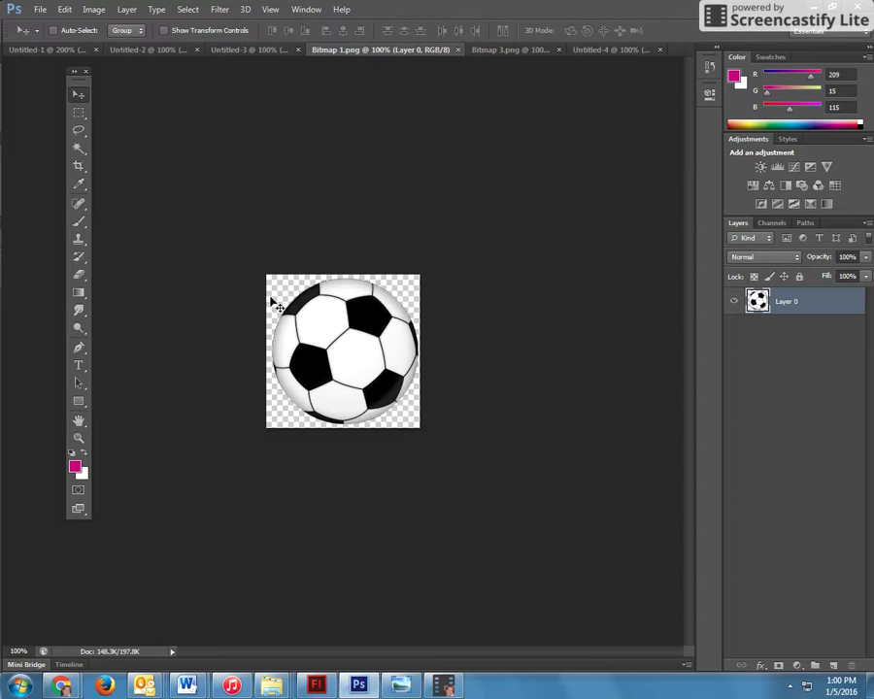
pyautogui.click(456, 50)
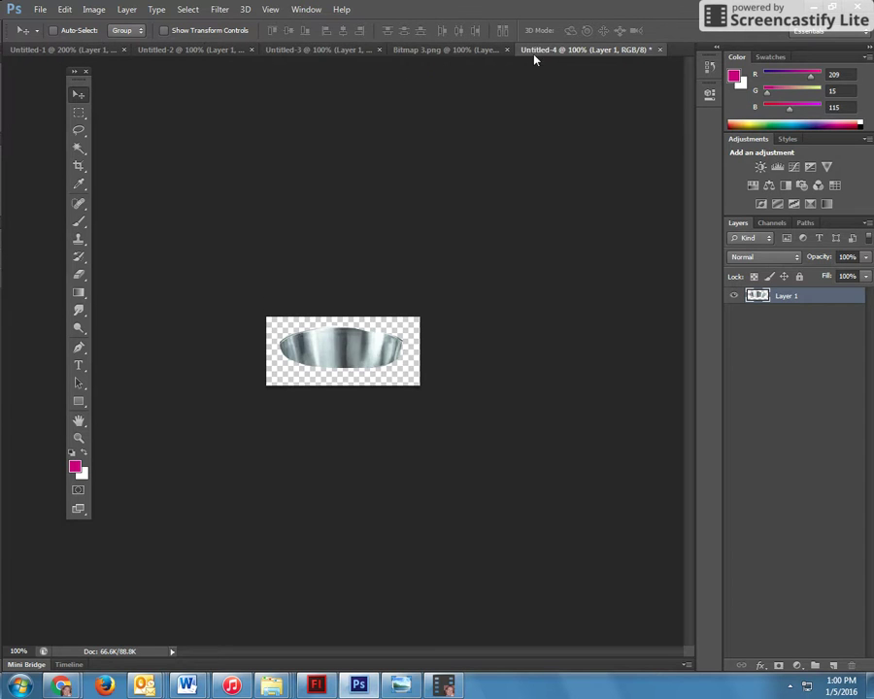
# - Select the transparent area around the beach ball in Untitled-3 with the Magic Wand
pyautogui.click(454, 51)
pyautogui.click(300, 50)
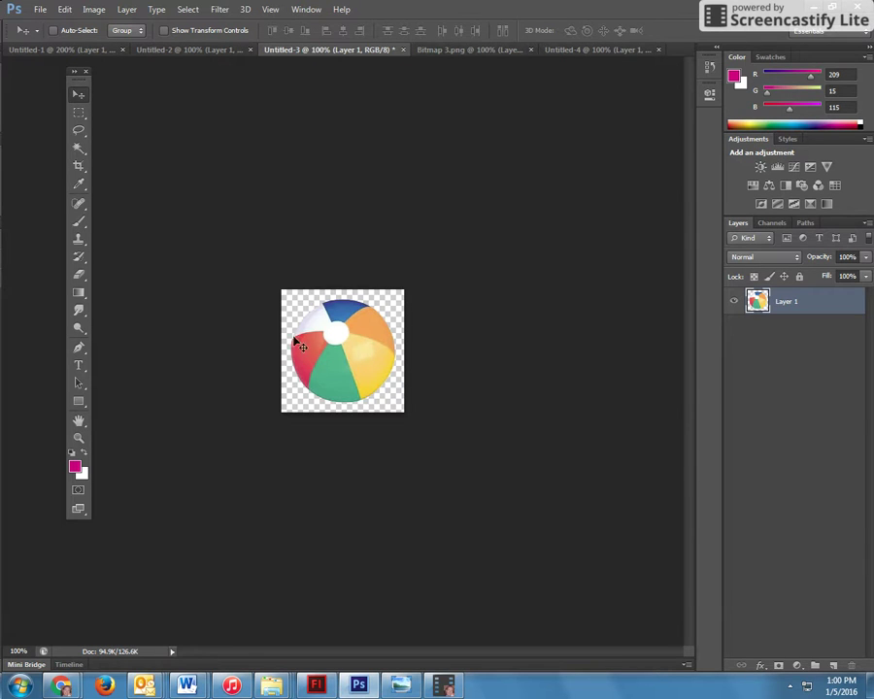
pyautogui.click(79, 148)
pyautogui.click(300, 304)
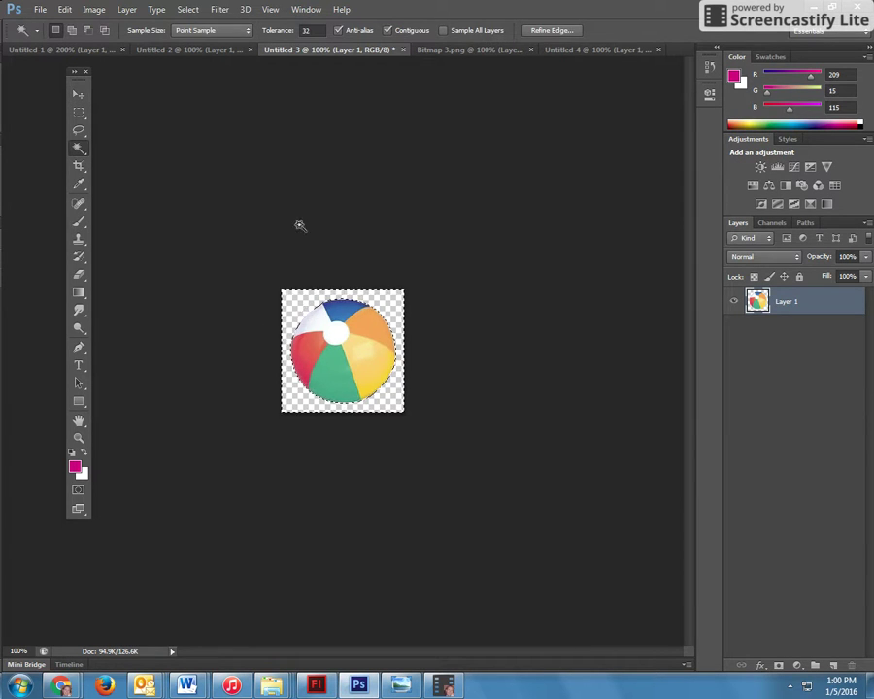
pyautogui.click(39, 10)
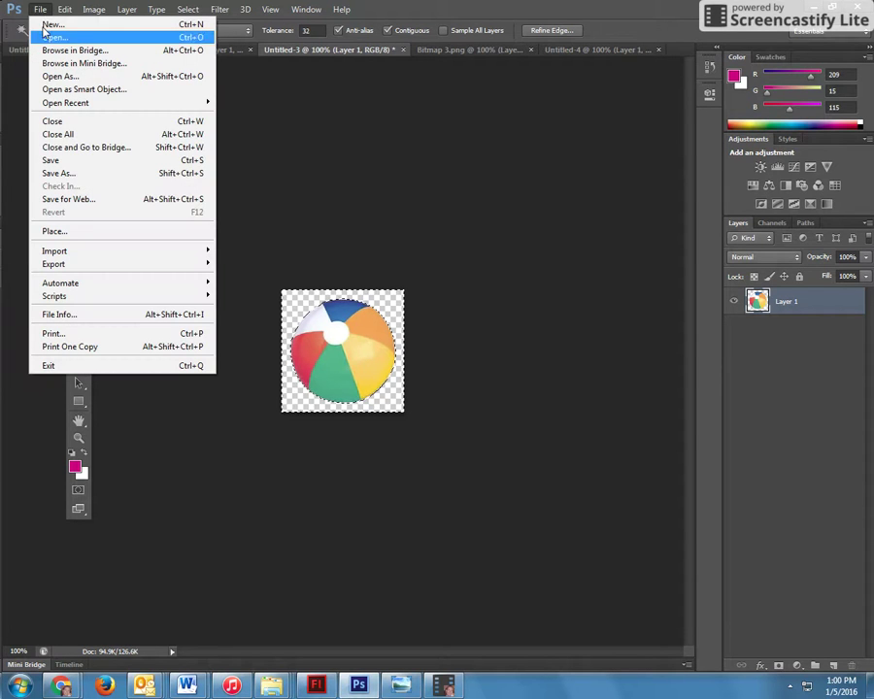
pyautogui.click(58, 160)
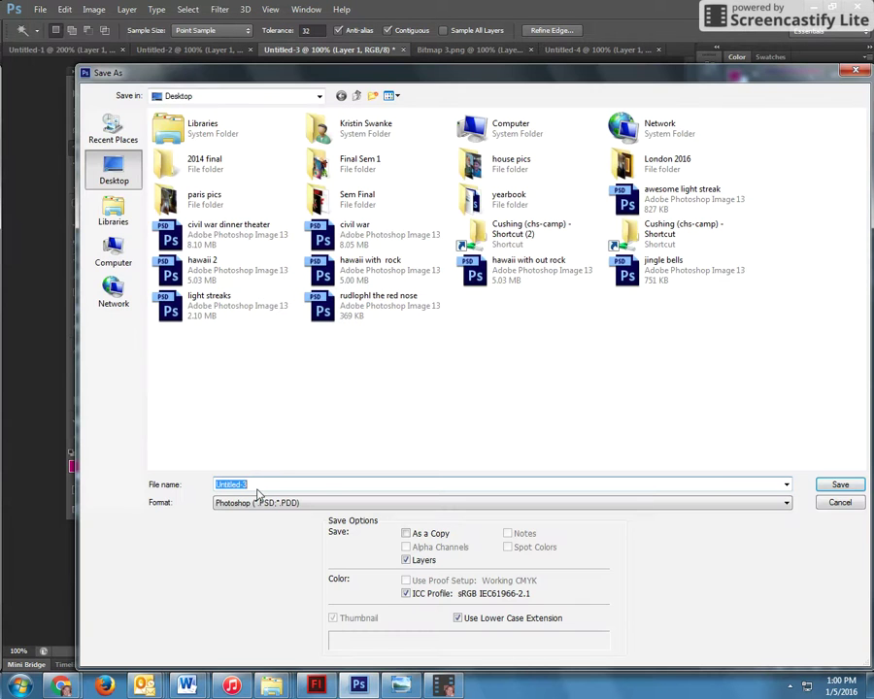
pyautogui.click(263, 507)
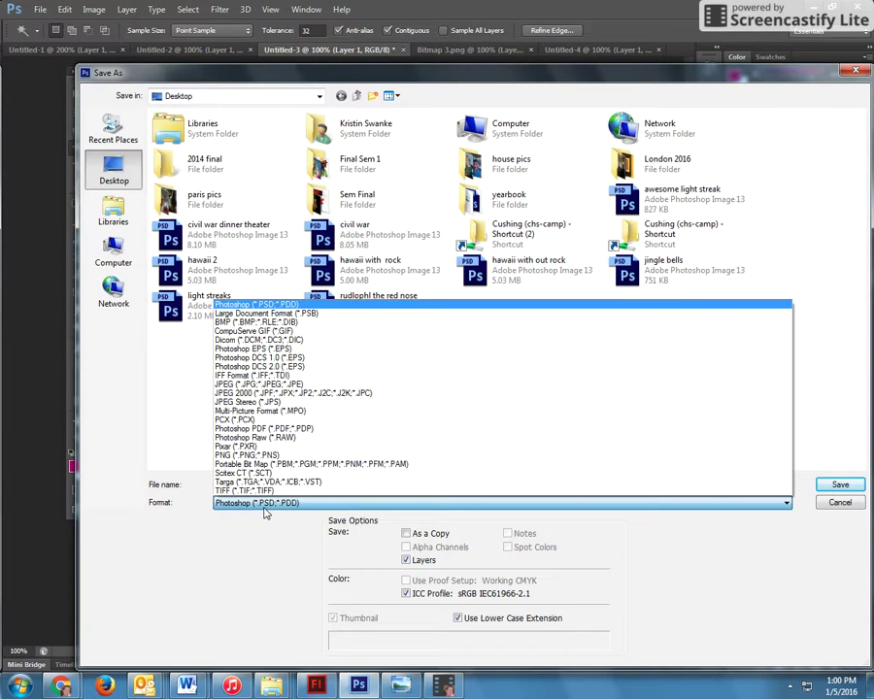
pyautogui.click(858, 510)
pyautogui.click(857, 507)
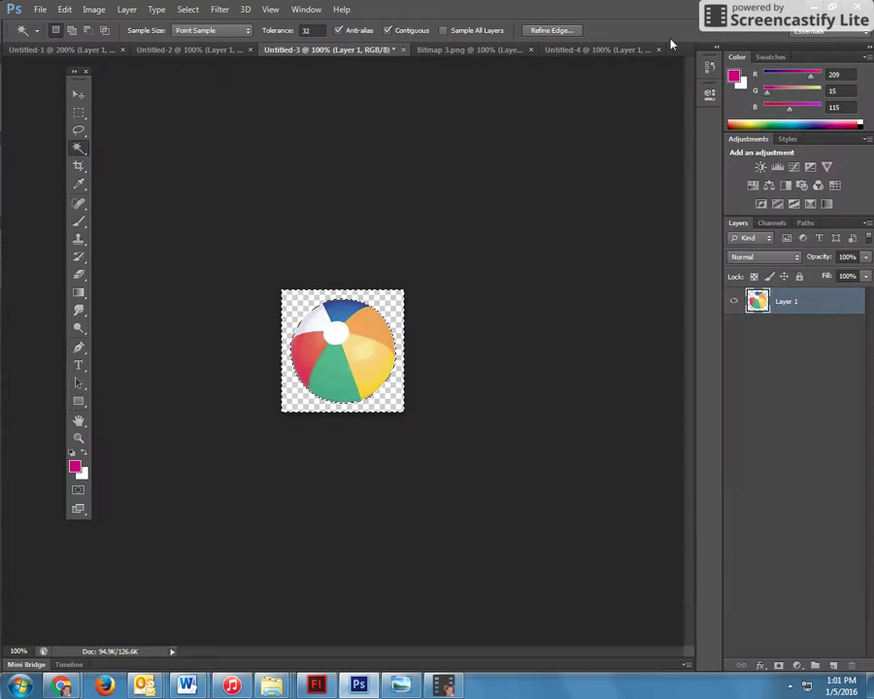
# - Close all remaining open documents, Bitmap 3.png and Untitled-1 through Untitled-4, discarding unsaved changes
pyautogui.click(650, 52)
pyautogui.click(660, 50)
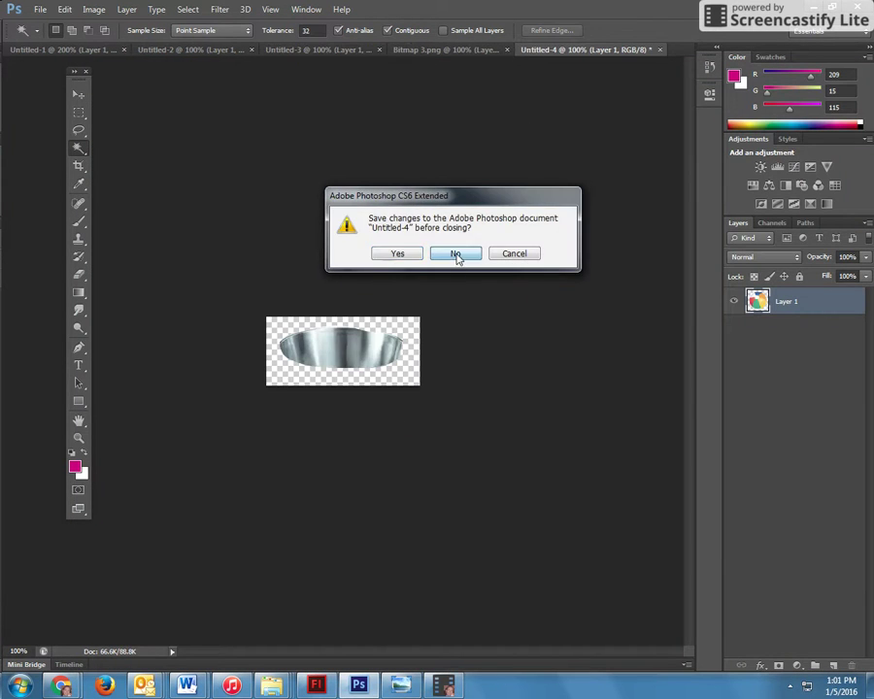
pyautogui.click(456, 254)
pyautogui.click(601, 50)
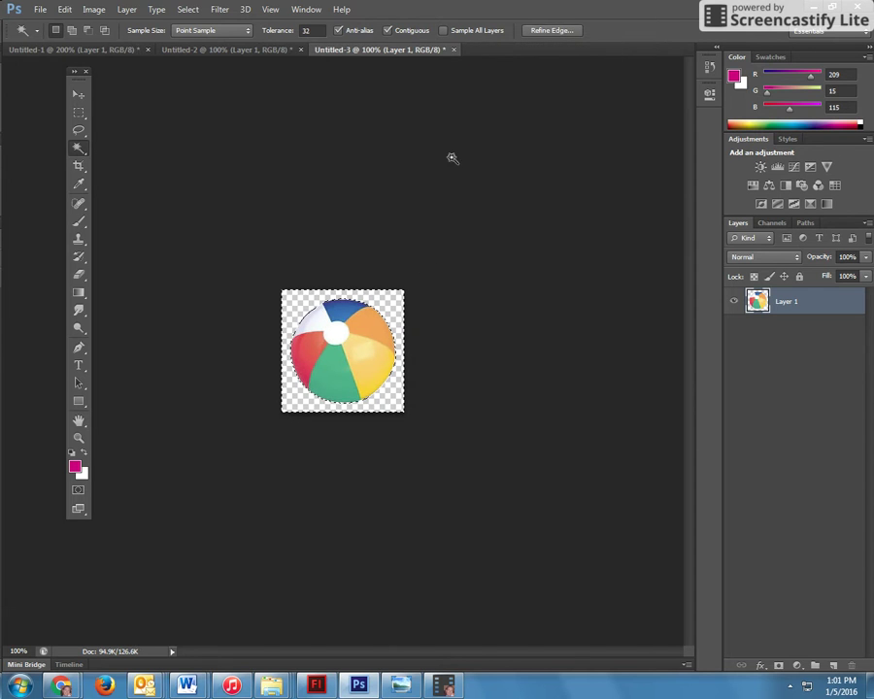
pyautogui.click(454, 49)
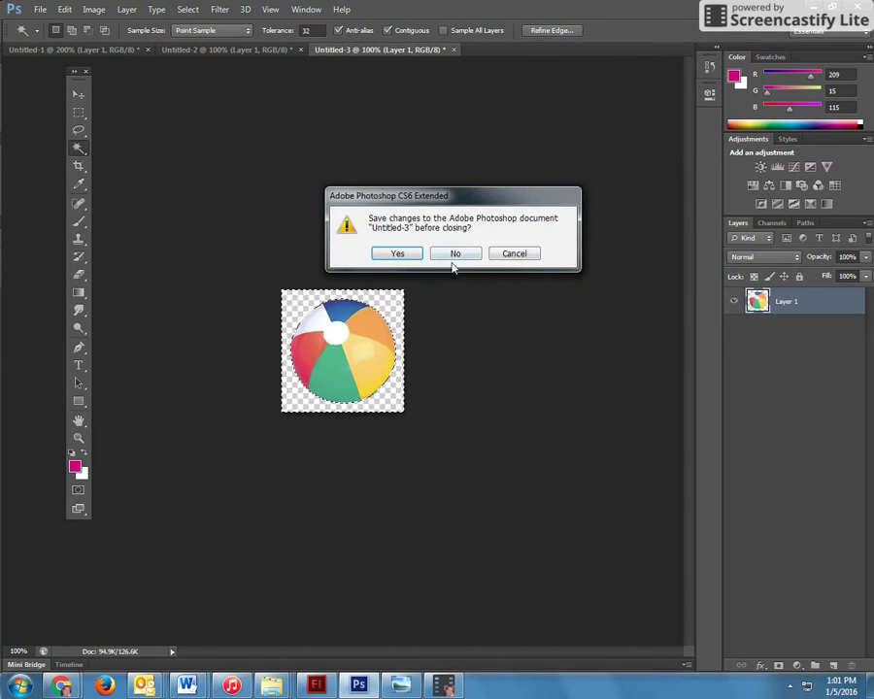
pyautogui.click(456, 254)
pyautogui.click(281, 49)
pyautogui.click(293, 49)
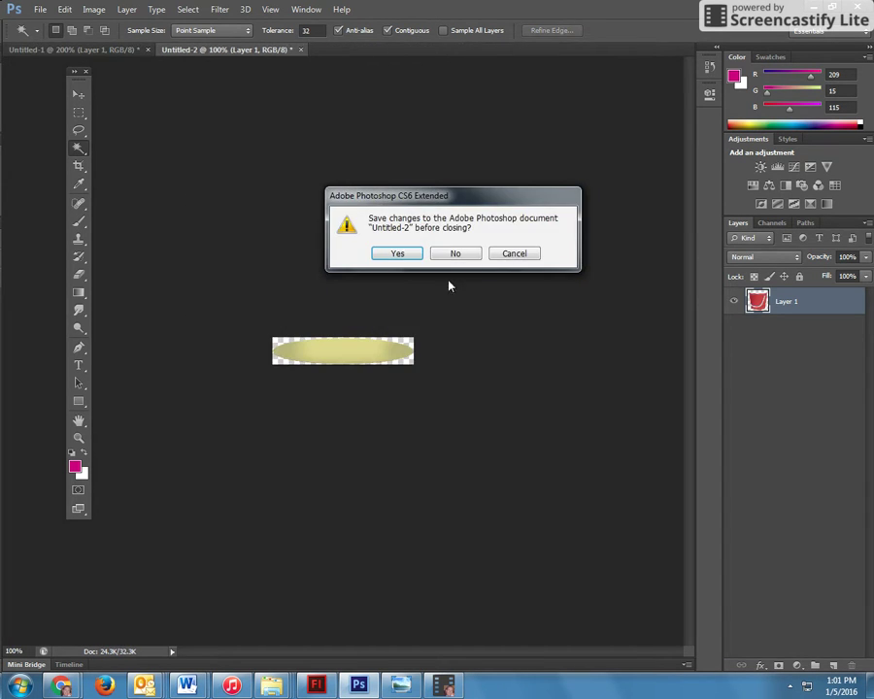
pyautogui.click(456, 254)
pyautogui.click(148, 50)
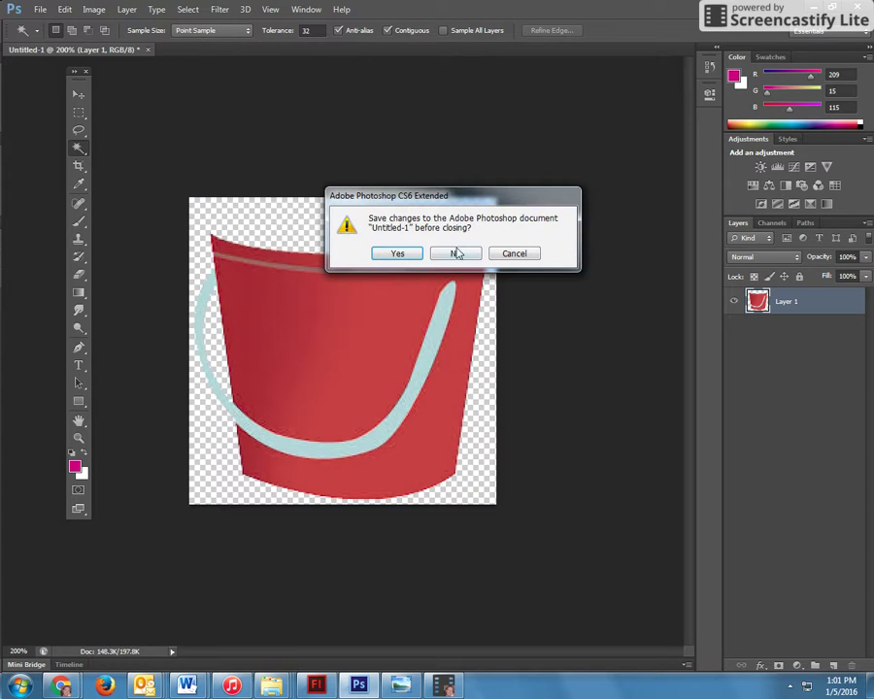
pyautogui.click(456, 253)
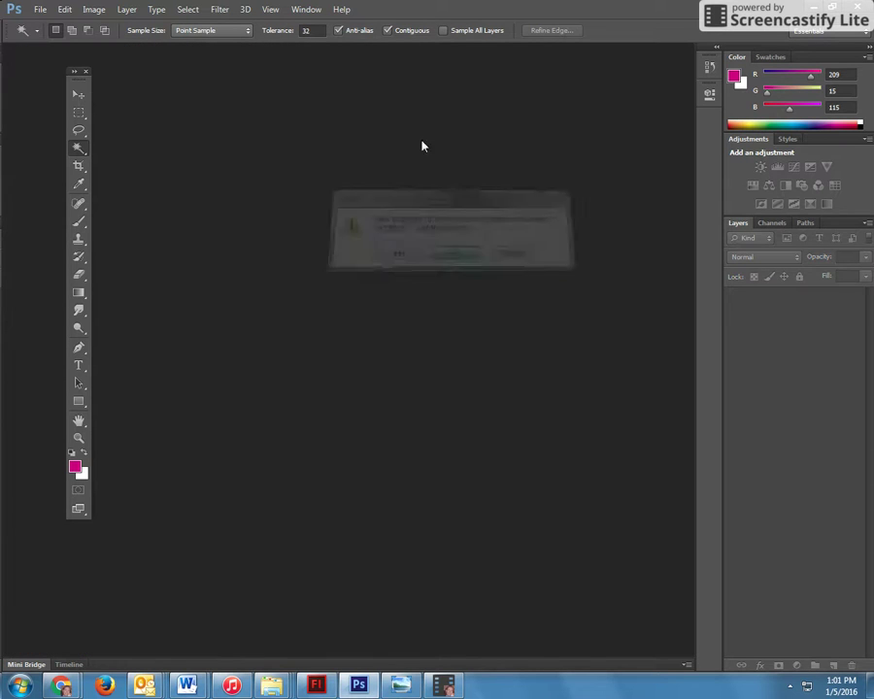
# - Return to Flash and open the library's Bitmap 1.png in Adobe Photoshop CS6
pyautogui.click(316, 686)
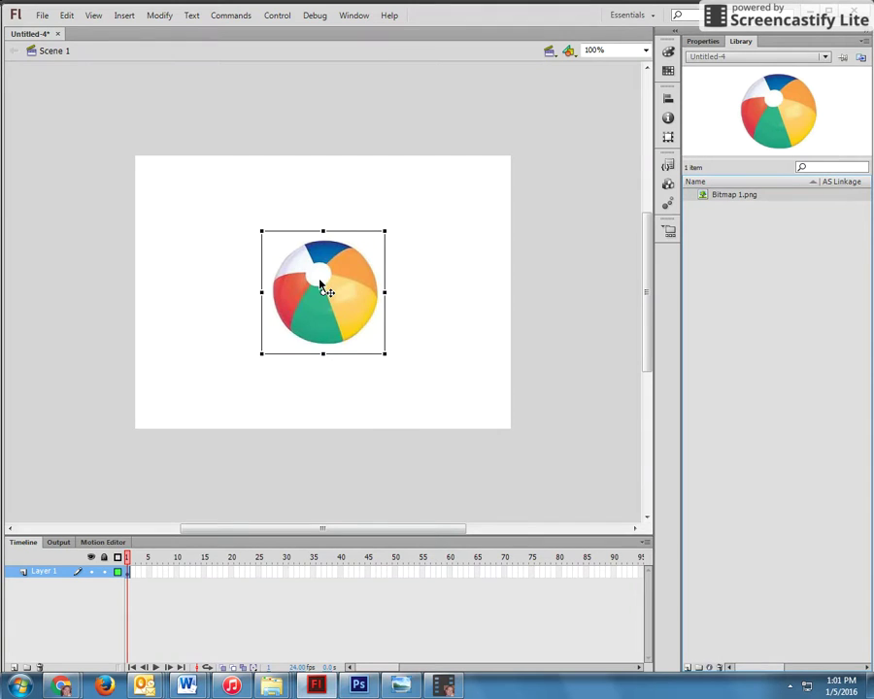
pyautogui.rightClick(705, 195)
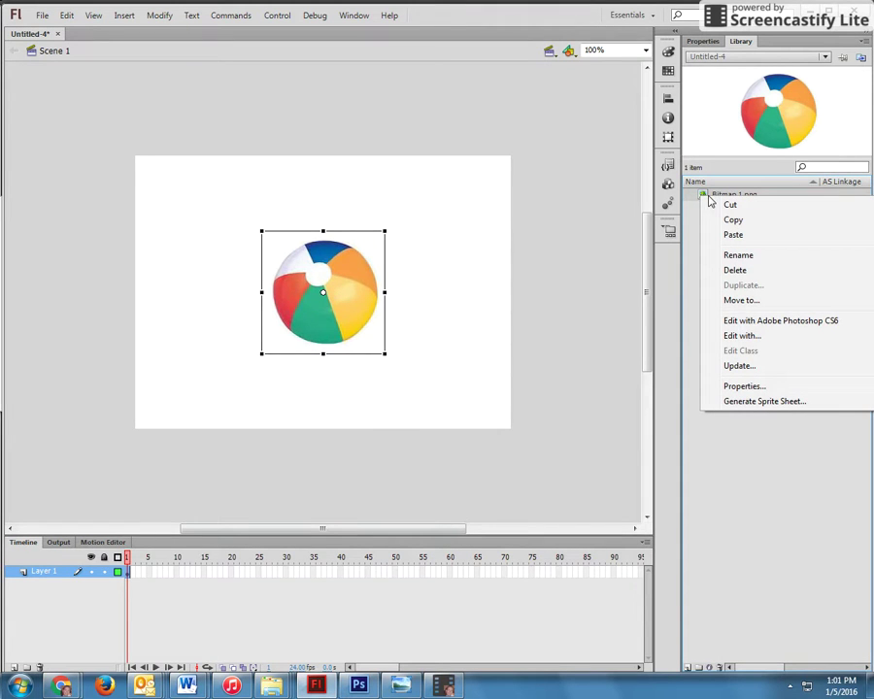
pyautogui.click(736, 323)
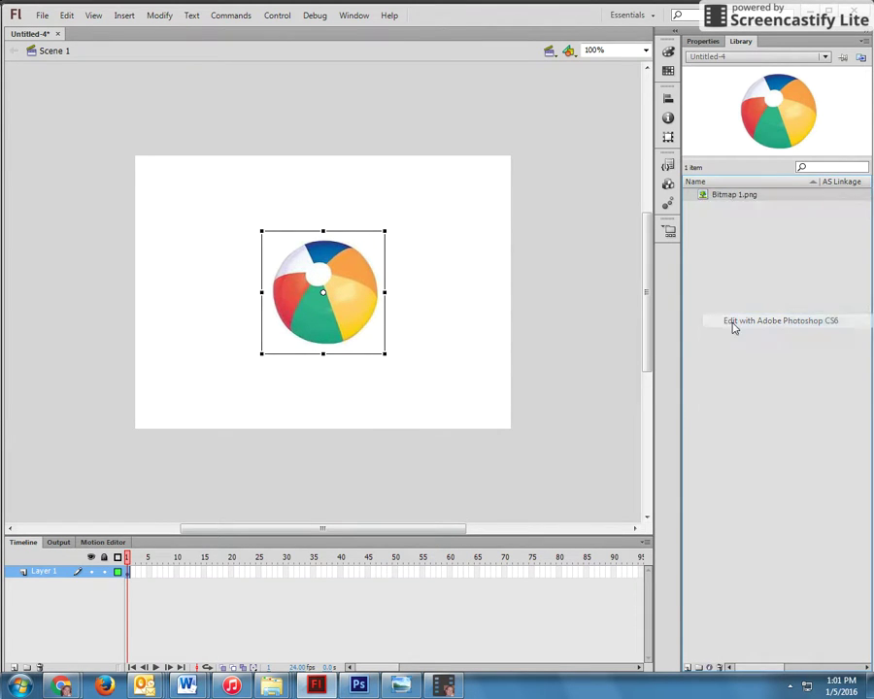
# - Delete the white background around the beach ball using a Magic Wand selection and save Bitmap 1.png
pyautogui.click(298, 310)
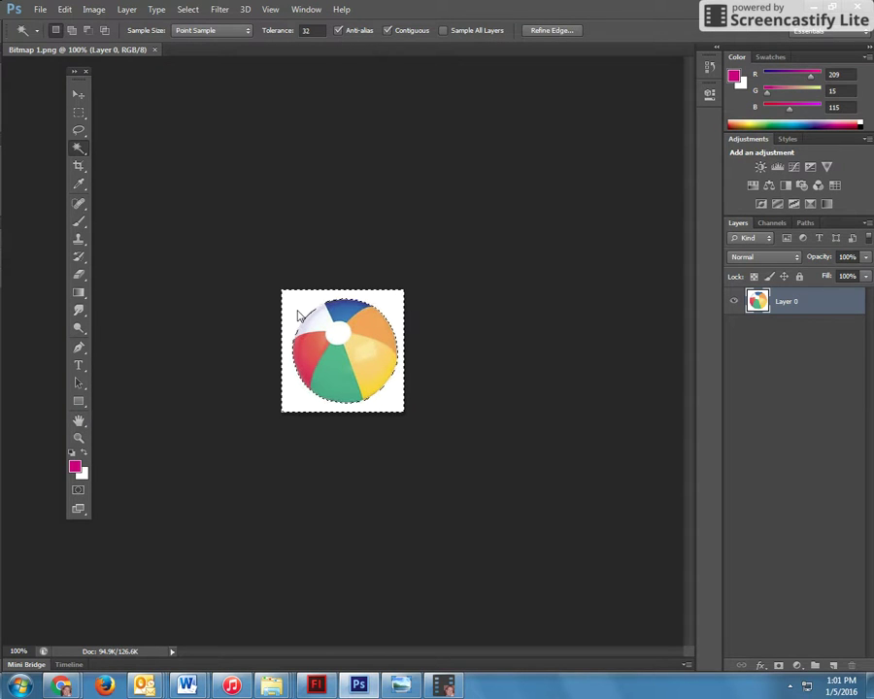
pyautogui.press('Delete')
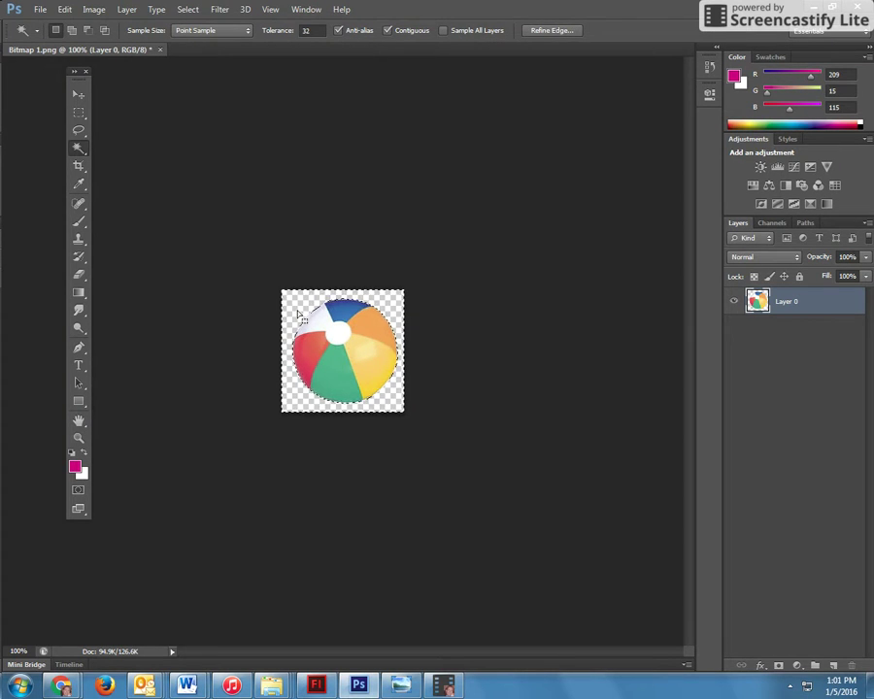
pyautogui.click(39, 8)
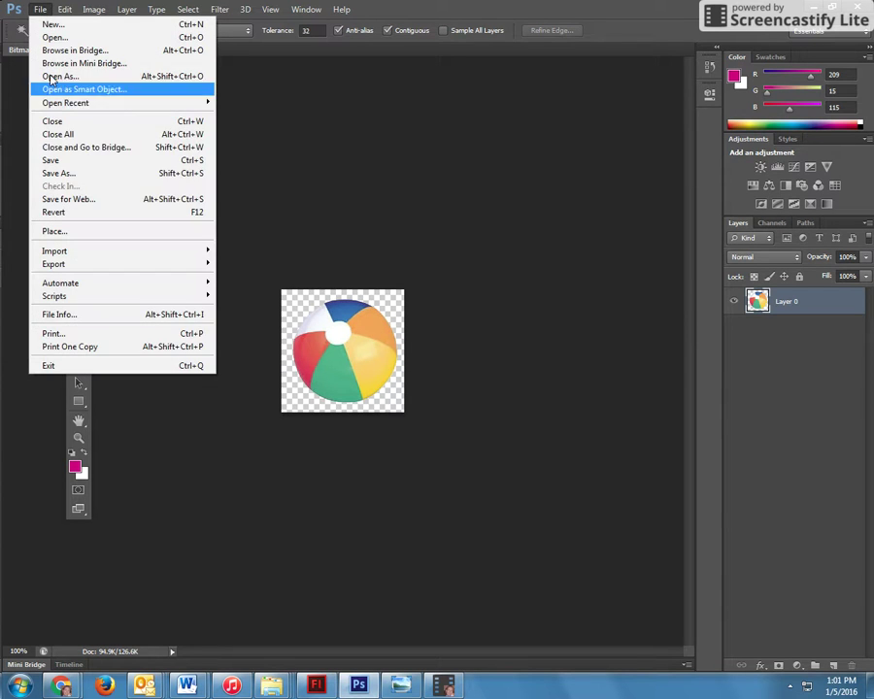
pyautogui.click(68, 161)
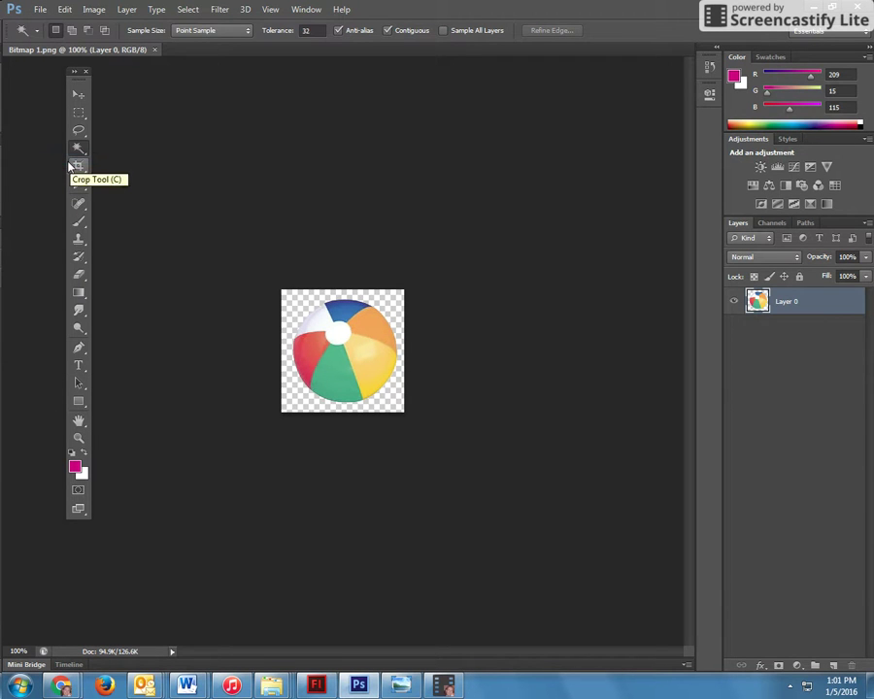
# - Switch to Flash, place the beach ball in the lower-left area of the stage, and nudge it slightly right
pyautogui.click(316, 686)
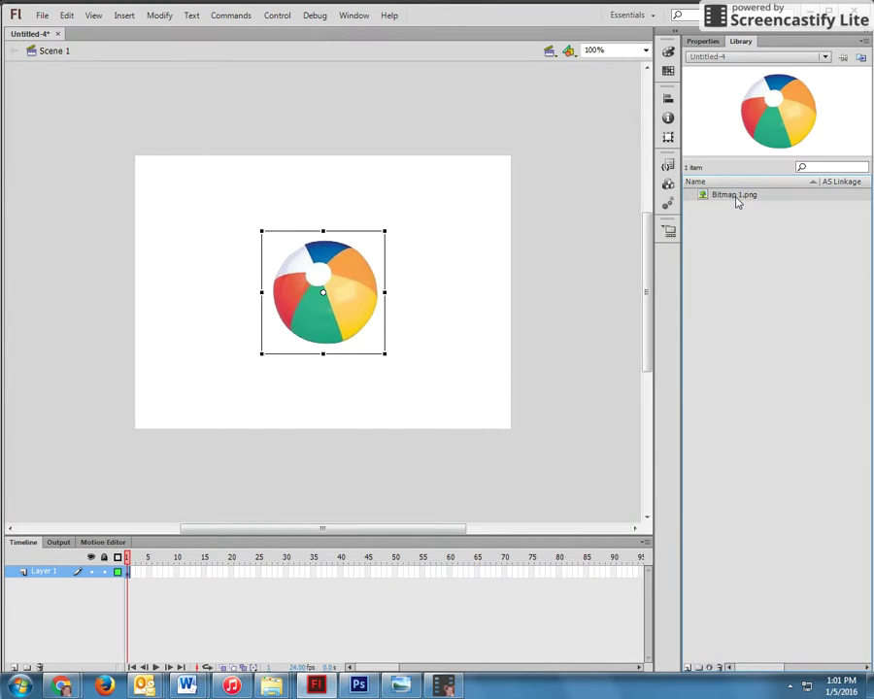
pyautogui.moveTo(308, 302); pyautogui.dragTo(198, 357)
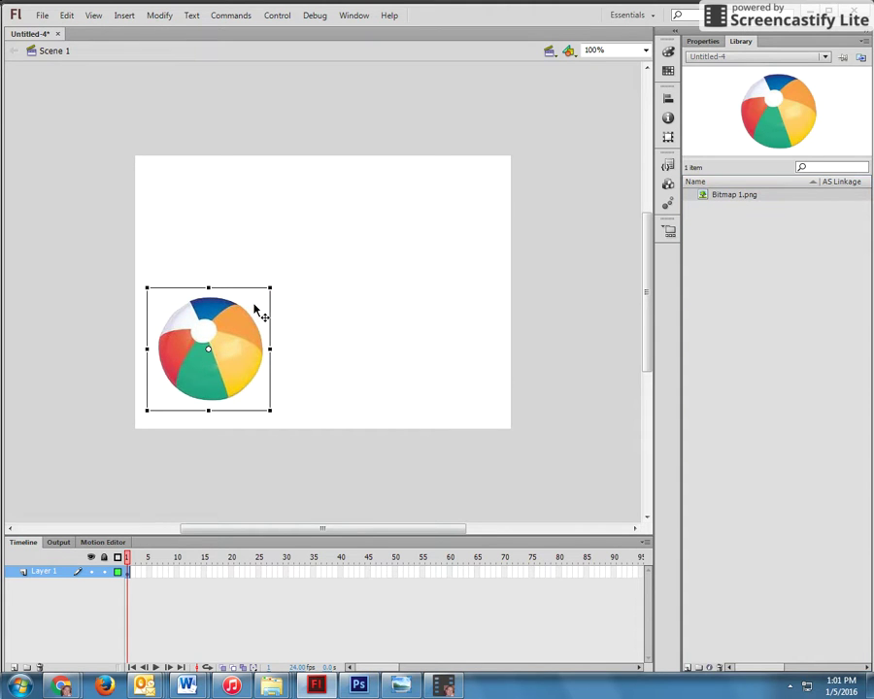
pyautogui.press('Right')
pyautogui.press('Right')
pyautogui.press('Right')
pyautogui.press('Right')
pyautogui.press('Right')
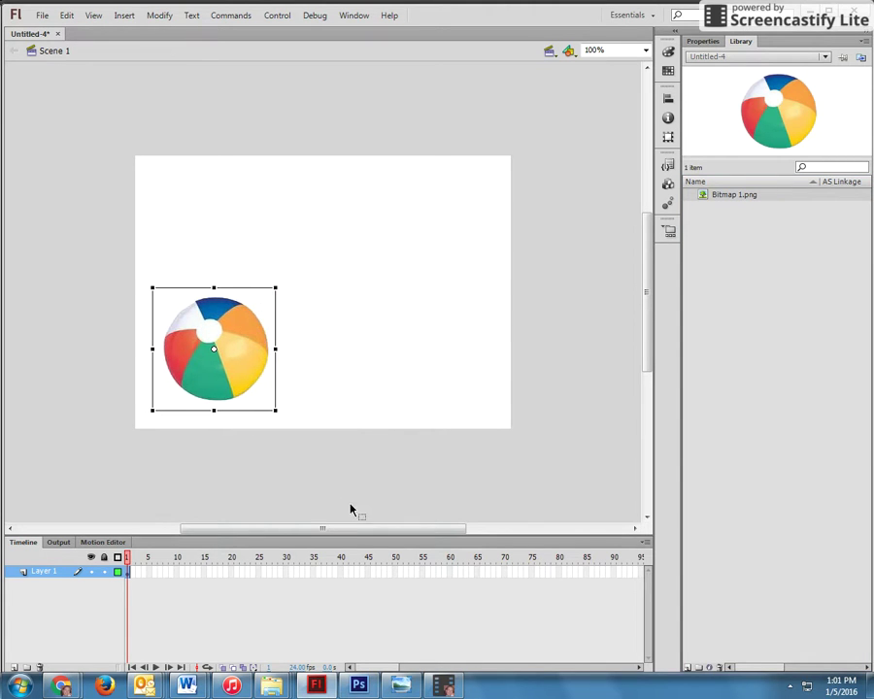
# - Switch to the Google image search in Chrome, search for "bucket", and copy the silver metal bucket image
pyautogui.moveTo(61, 687)
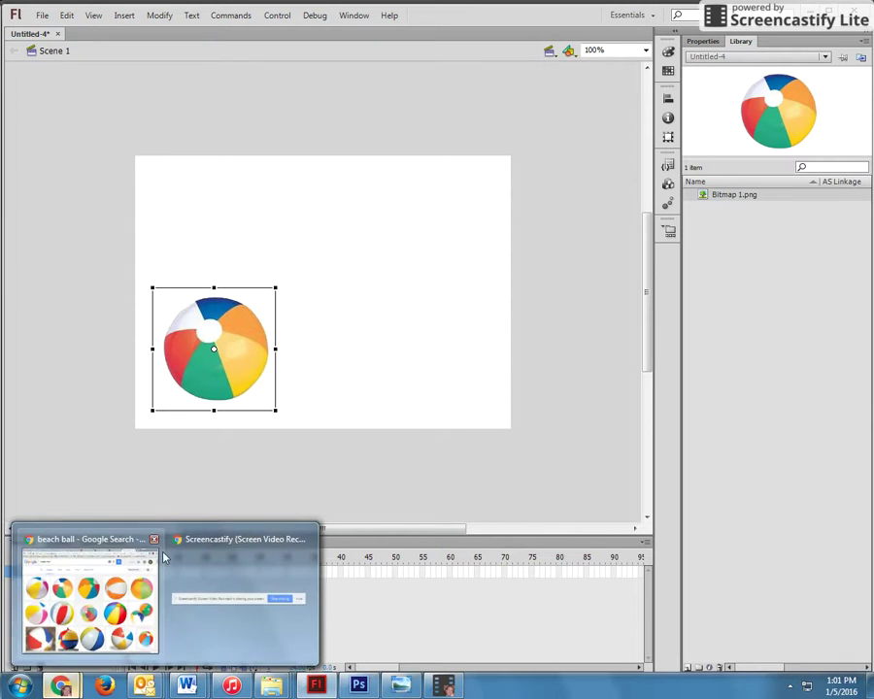
pyautogui.click(141, 542)
pyautogui.moveTo(201, 82); pyautogui.dragTo(3, 78)
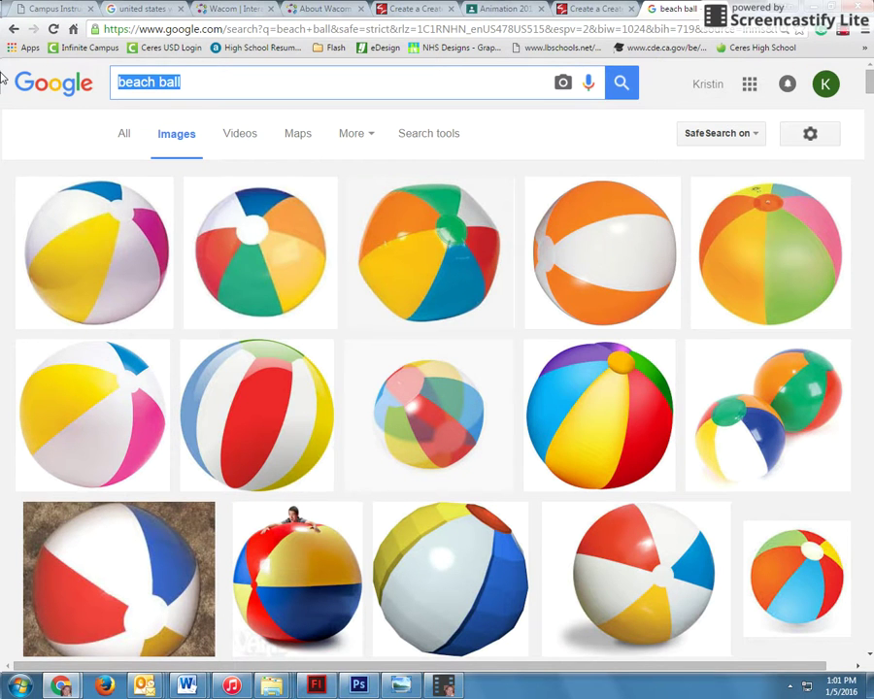
pyautogui.write('bucket')
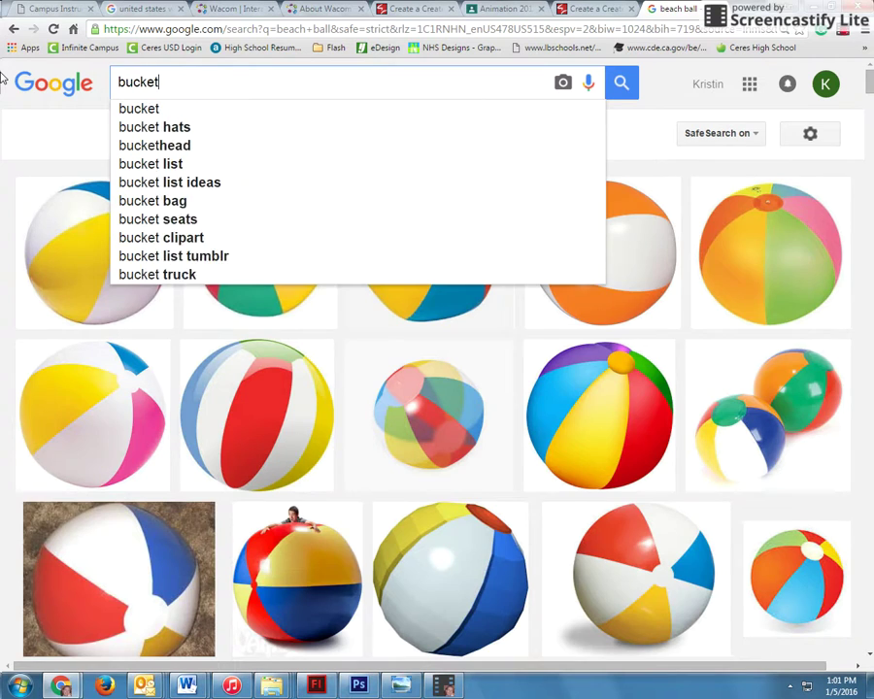
pyautogui.press('Return')
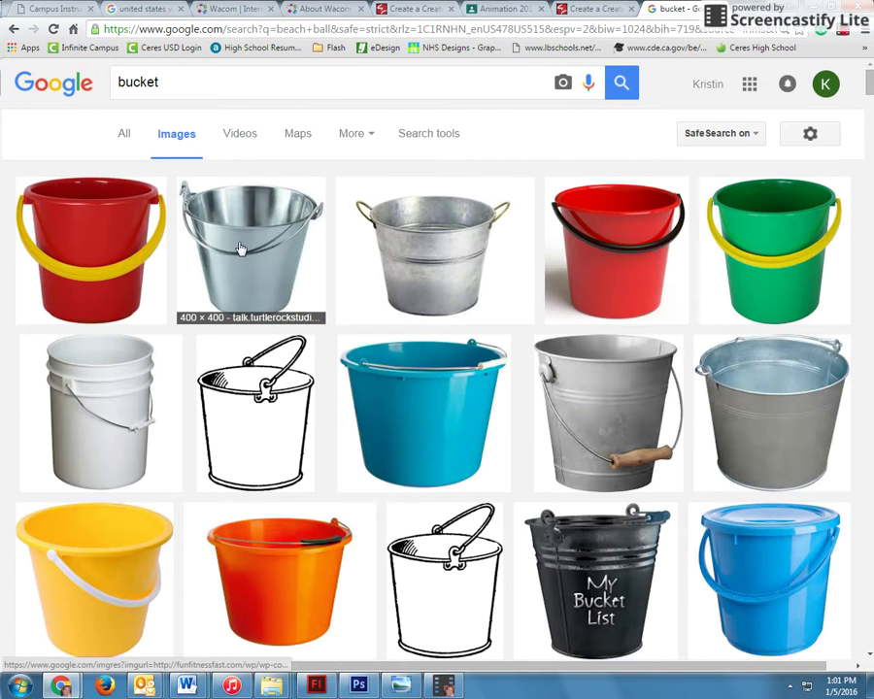
pyautogui.rightClick(242, 246)
pyautogui.click(300, 376)
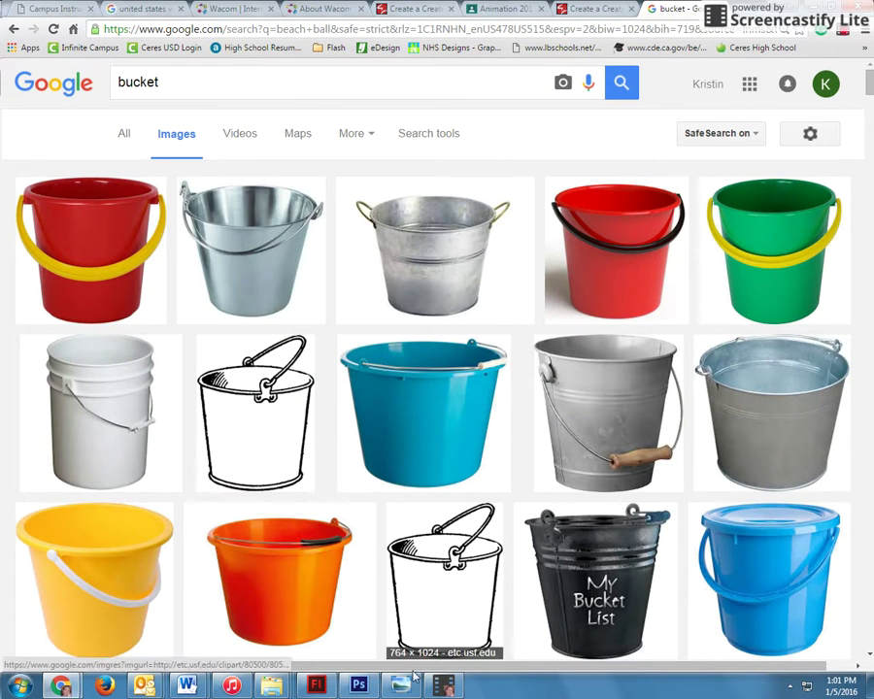
# - Paste the copied bucket image into the Flash document and place it on the stage to the right of the beach ball
pyautogui.click(316, 686)
pyautogui.click(433, 249)
pyautogui.hotkey('ctrl', 'v')
pyautogui.moveTo(342, 313); pyautogui.dragTo(393, 304)
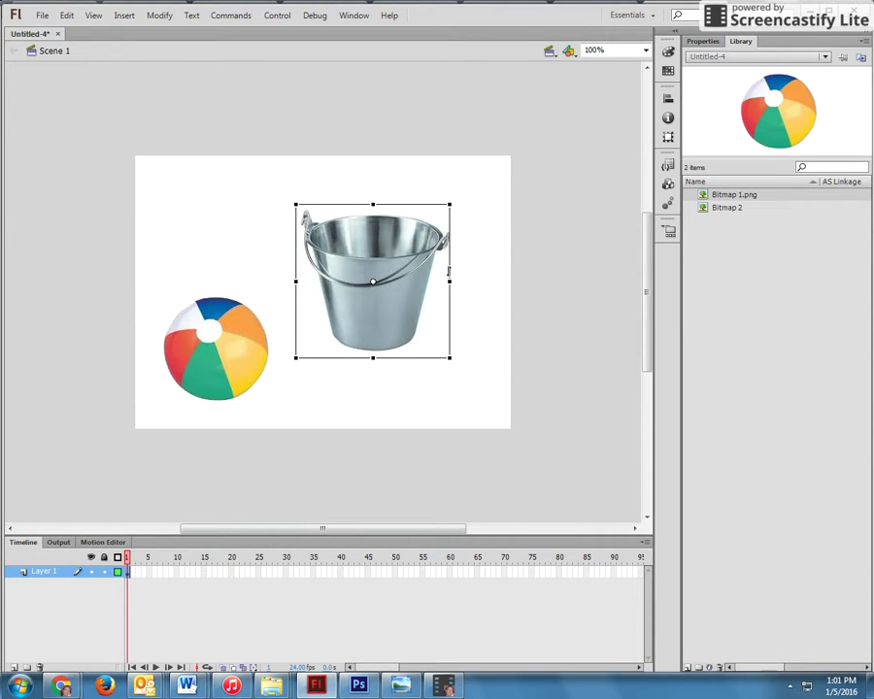
# - Open the library's Bitmap 2 for editing in Adobe Photoshop CS6
pyautogui.click(722, 210)
pyautogui.rightClick(718, 211)
pyautogui.click(738, 335)
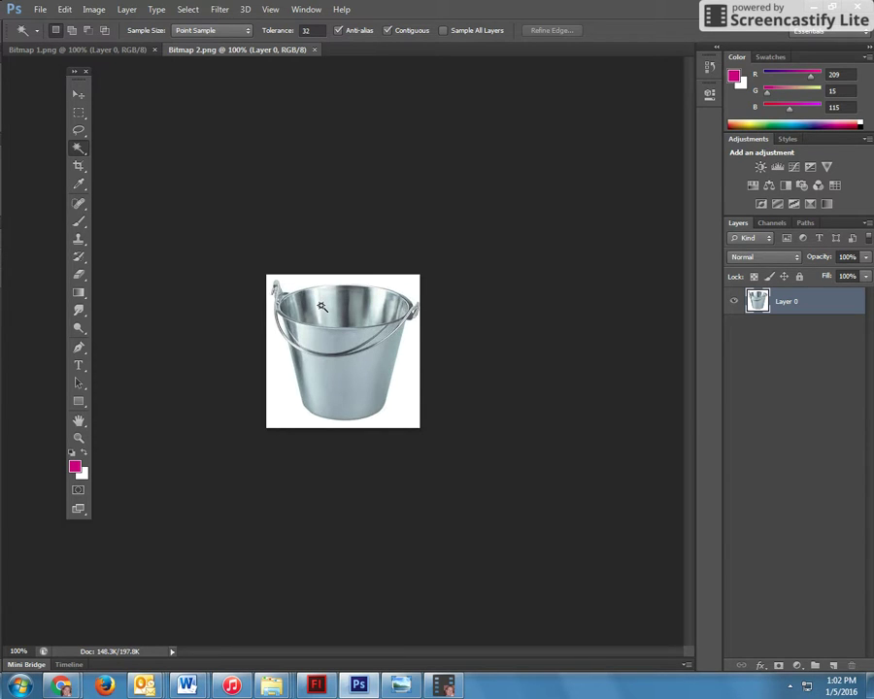
# - Select the white background around the bucket with the Magic Wand at tolerance 15, delete it, and deselect
pyautogui.click(275, 392)
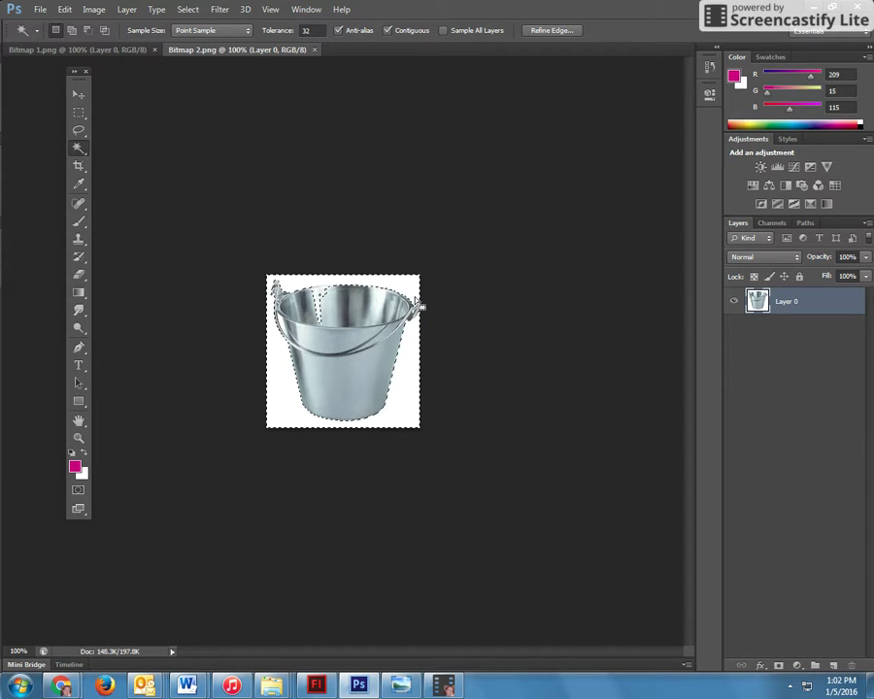
pyautogui.click(316, 32)
pyautogui.write('15')
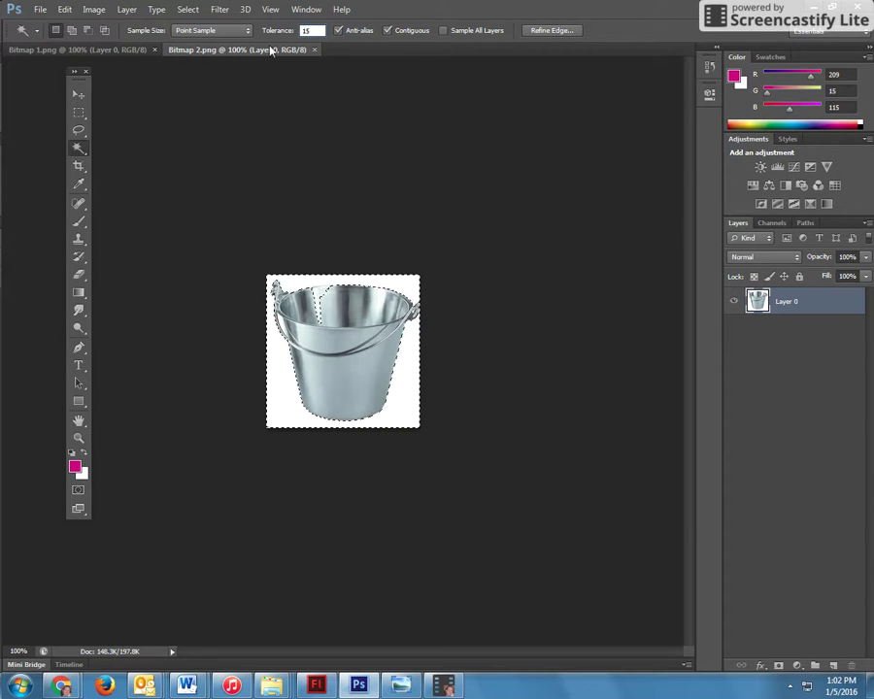
pyautogui.click(406, 403)
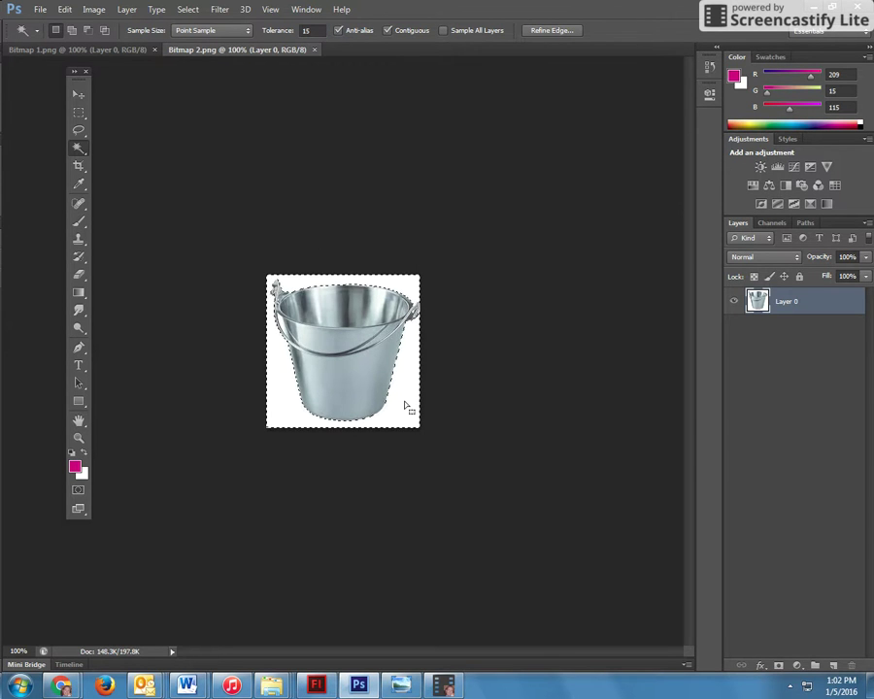
pyautogui.press('Delete')
pyautogui.hotkey('ctrl', 'd')
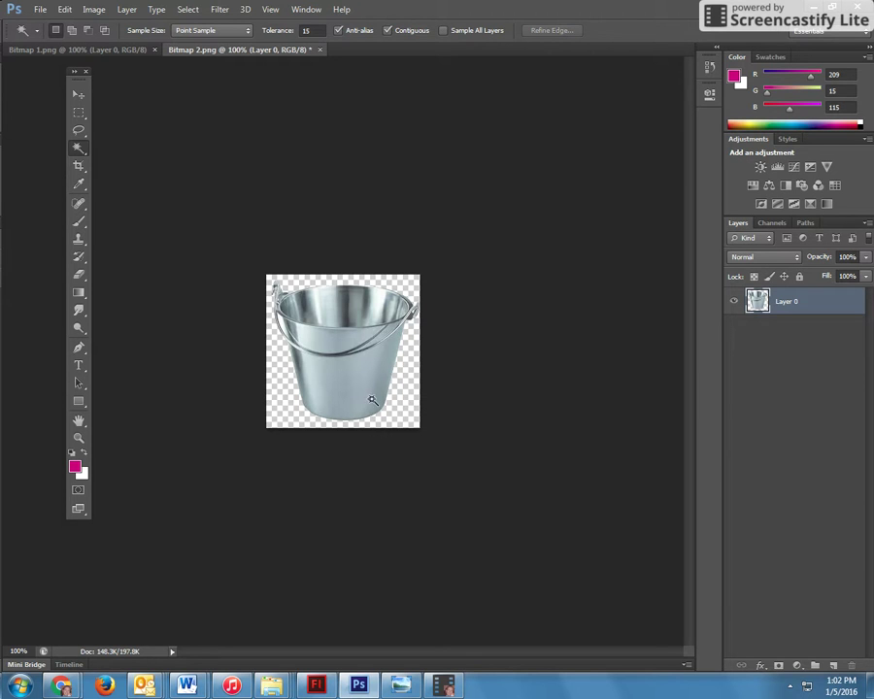
# - Cut out the bucket's inner opening and back rim with a Lasso selection and save Bitmap 2.png
pyautogui.click(79, 129)
pyautogui.moveTo(311, 285); pyautogui.dragTo(288, 284)
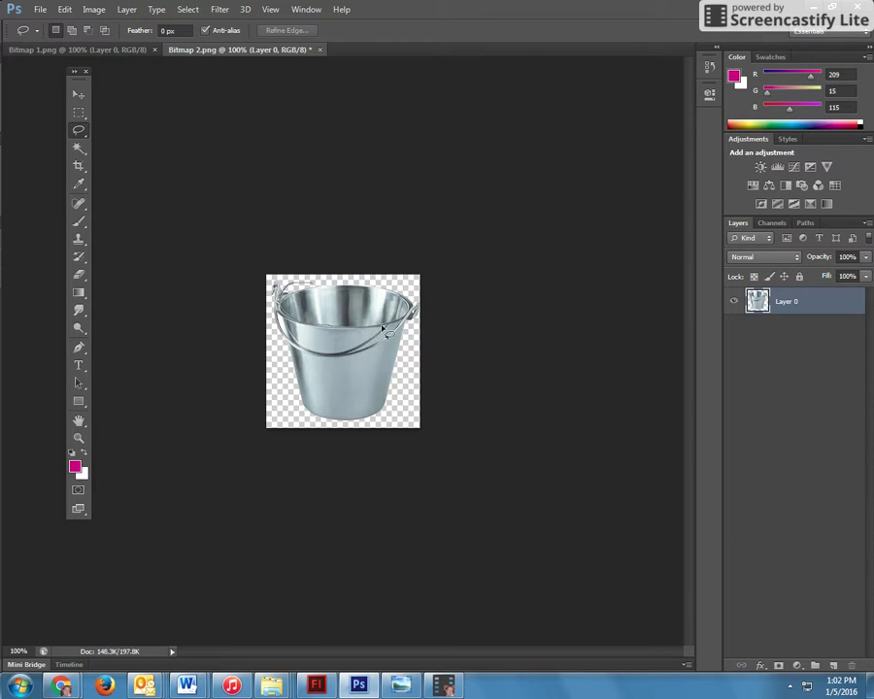
pyautogui.moveTo(416, 310)
pyautogui.mouseDown()
pyautogui.moveTo(348, 280)
pyautogui.moveTo(296, 282)
pyautogui.mouseUp()
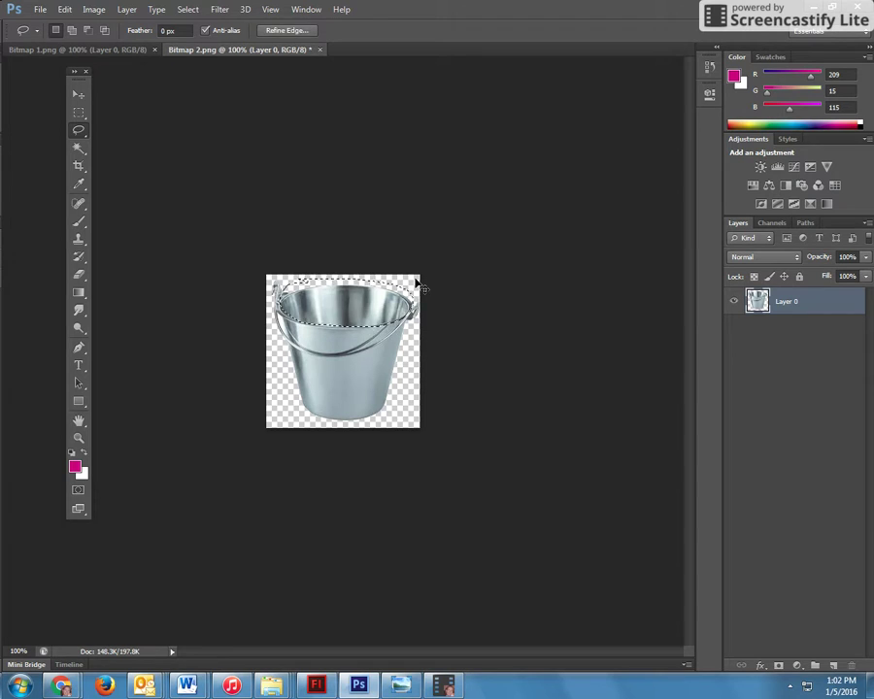
pyautogui.press('Delete')
pyautogui.hotkey('ctrl', 'd')
pyautogui.click(80, 95)
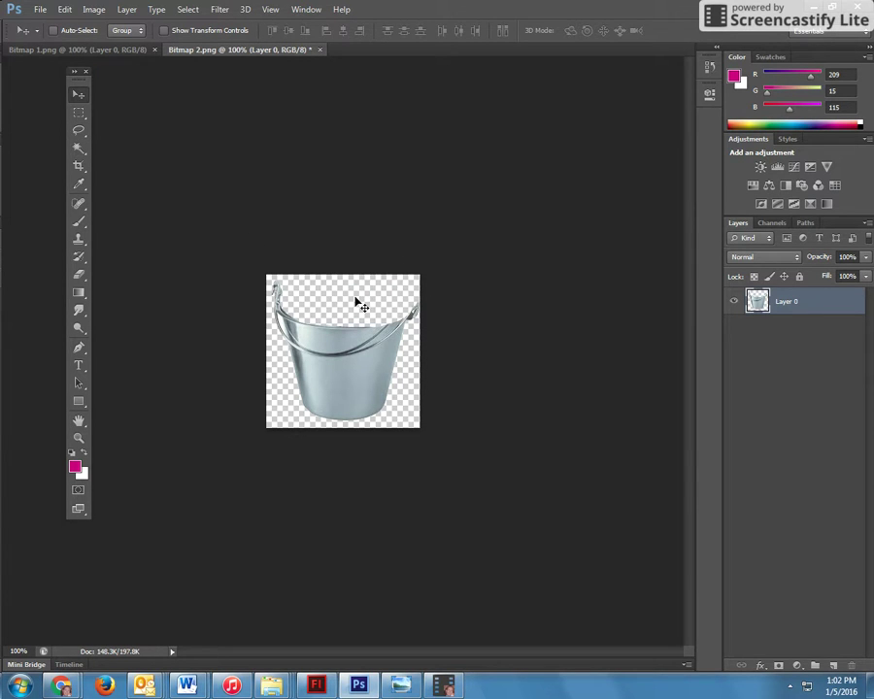
pyautogui.click(39, 10)
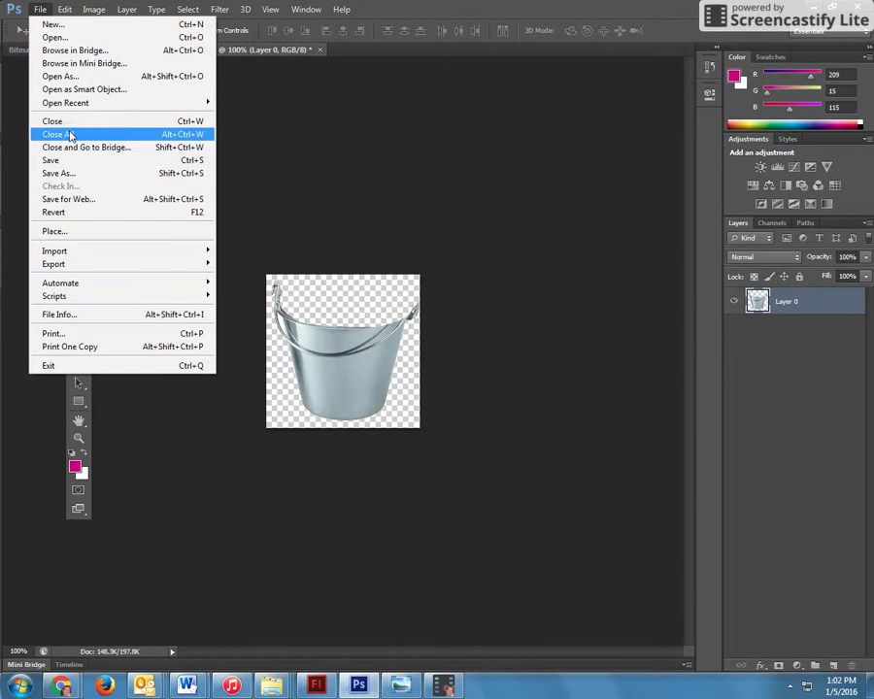
pyautogui.click(72, 161)
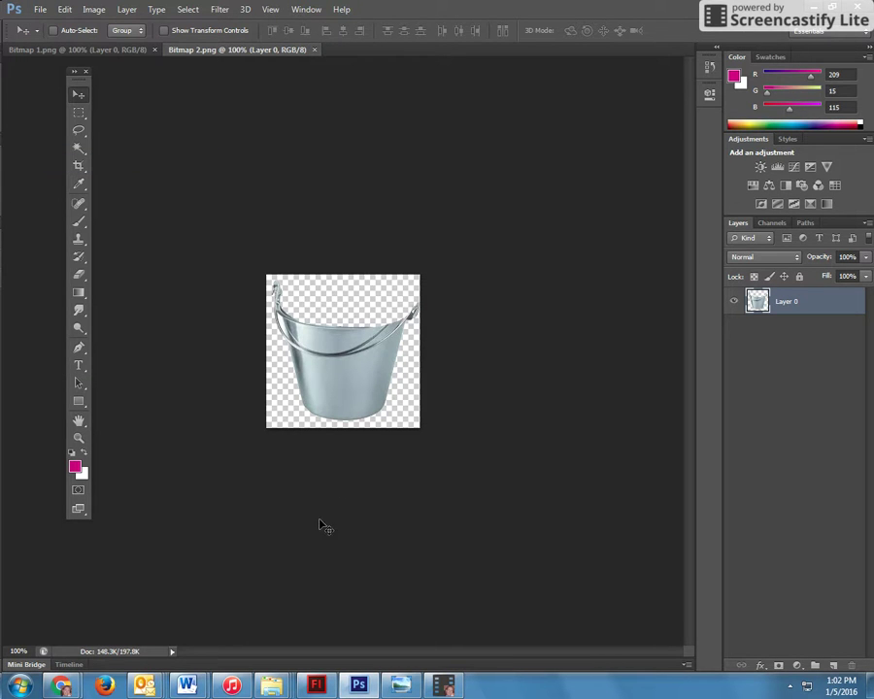
# - Return to Flash, move the updated bucket slightly down and right on the stage, and deselect it
pyautogui.click(317, 686)
pyautogui.moveTo(344, 284); pyautogui.dragTo(390, 333)
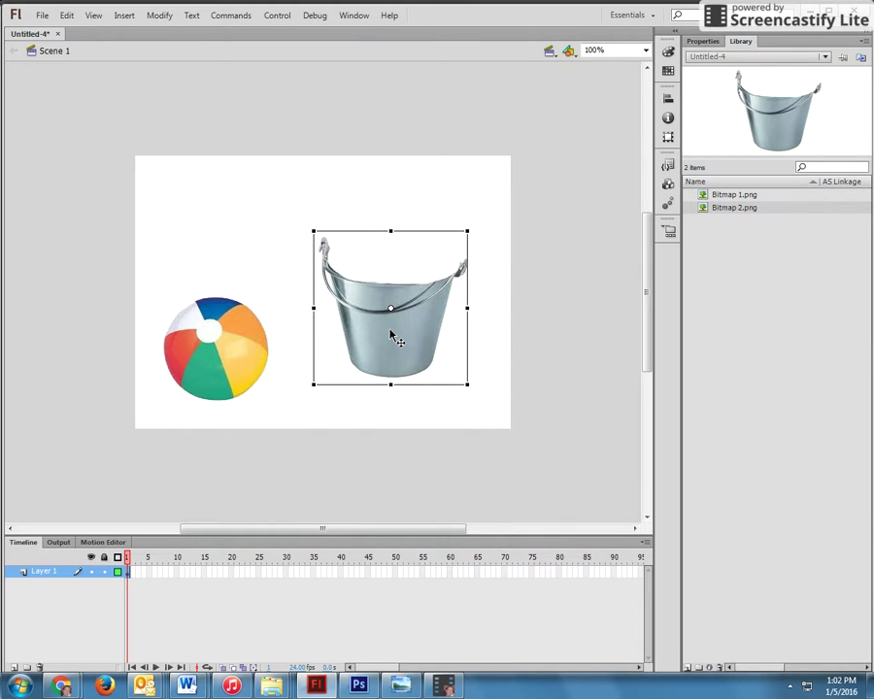
pyautogui.click(504, 330)
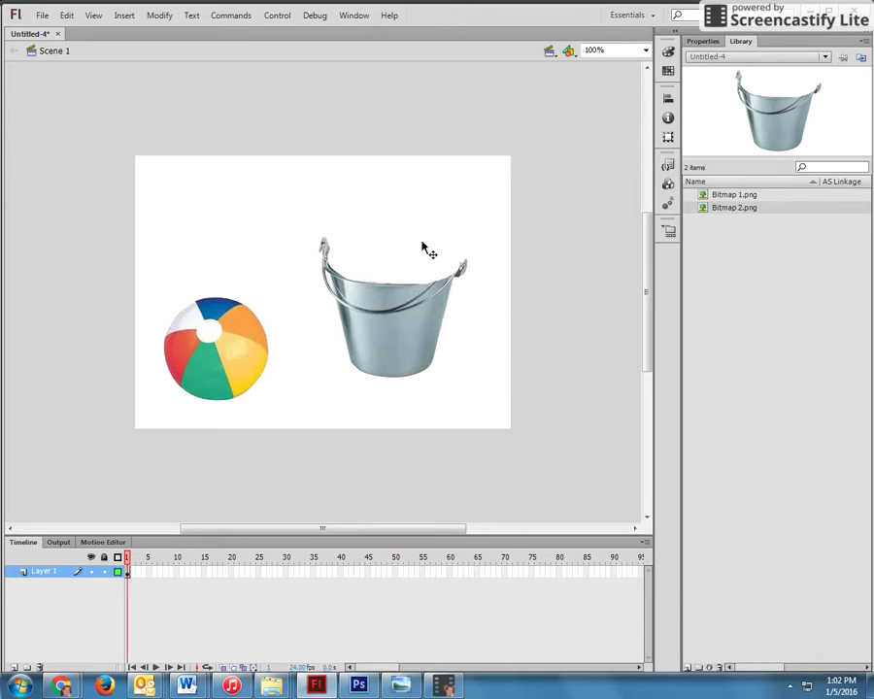
# - Switch to Photoshop, create a transparent 195 x 63 pixel document from the Clipboard preset, and paste the cut bucket opening
pyautogui.click(358, 686)
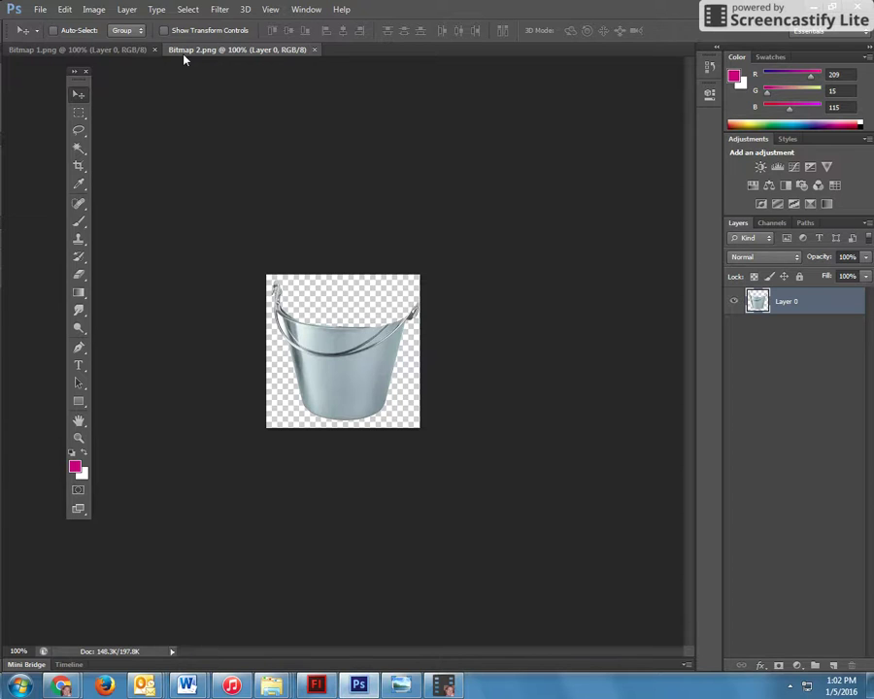
pyautogui.click(38, 8)
pyautogui.click(42, 25)
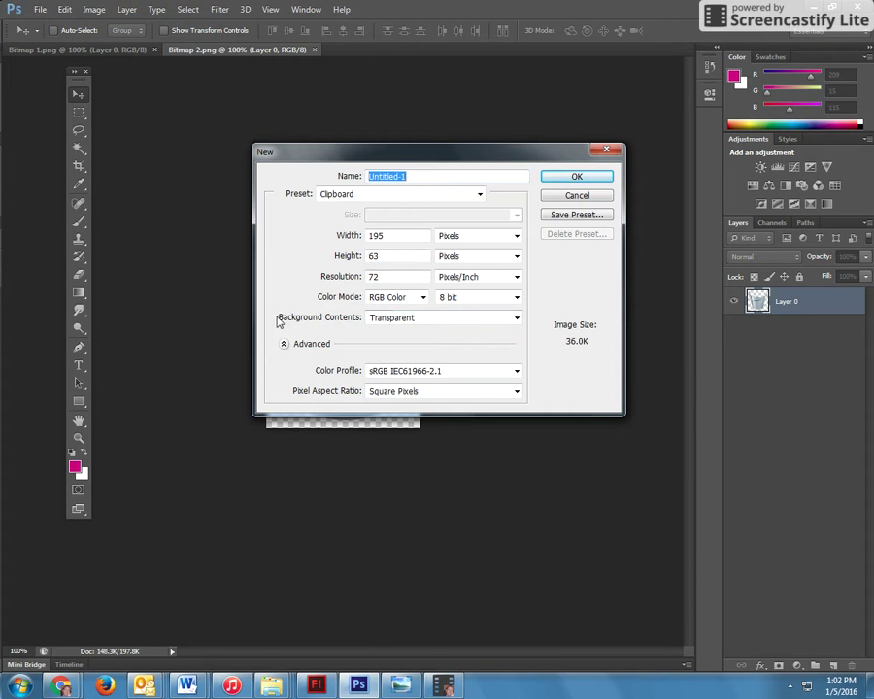
pyautogui.click(568, 178)
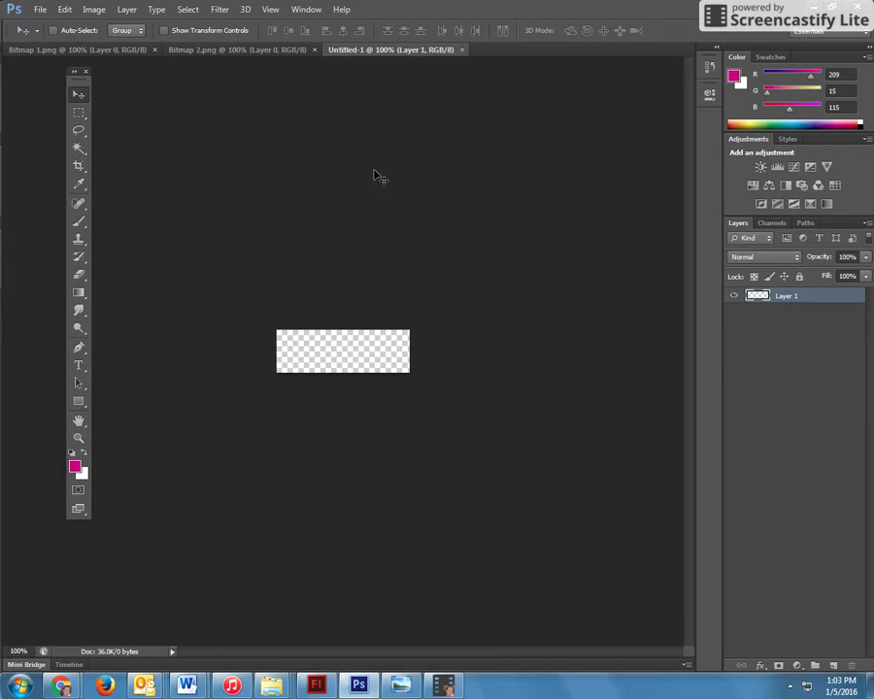
pyautogui.hotkey('ctrl', 'v')
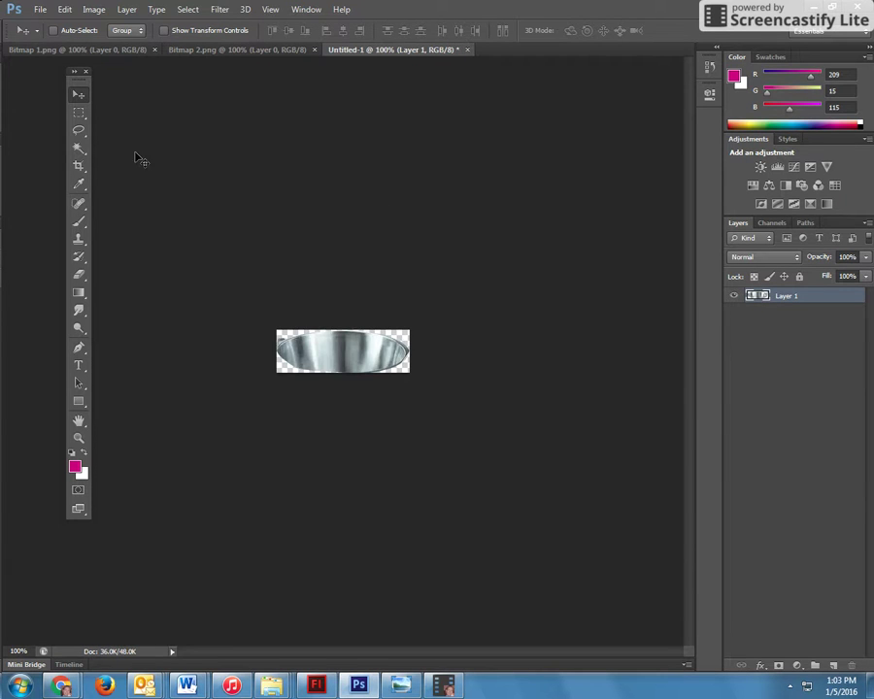
# - Save the bucket opening to the Desktop as top 1.png in PNG format with smallest compression and interlacing
pyautogui.click(35, 10)
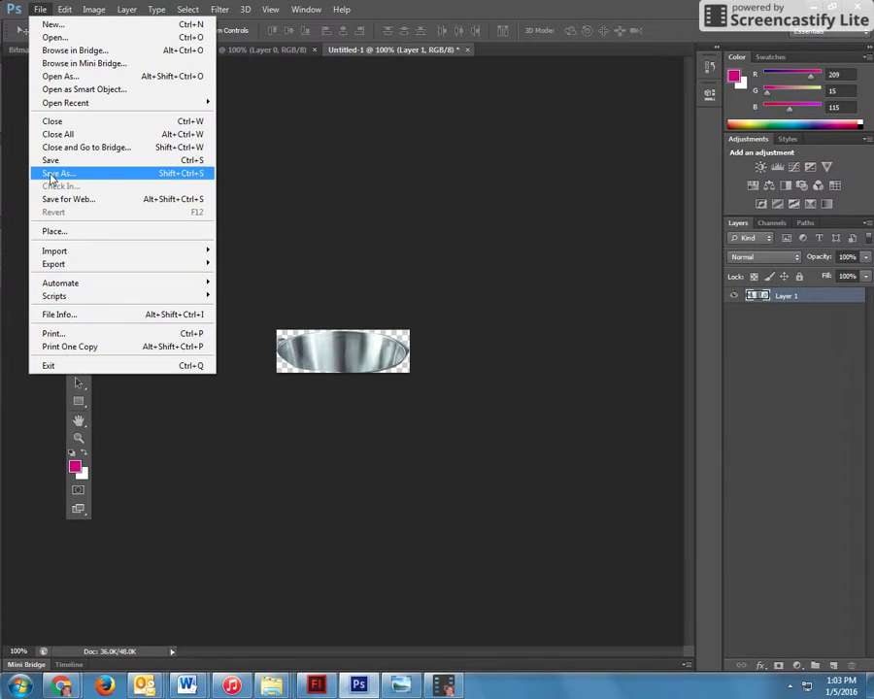
pyautogui.click(54, 174)
pyautogui.write('top 1')
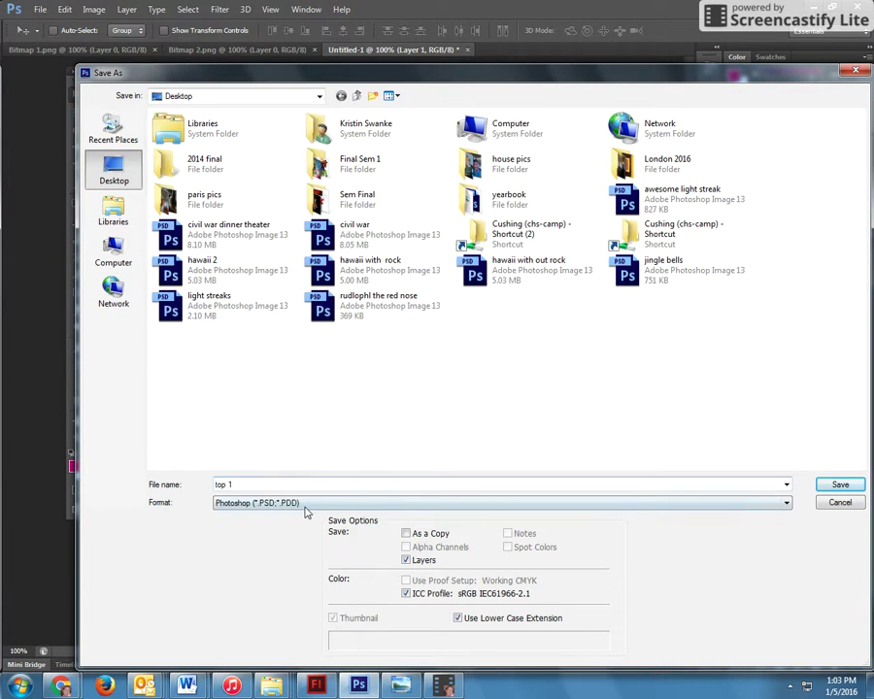
pyautogui.click(305, 504)
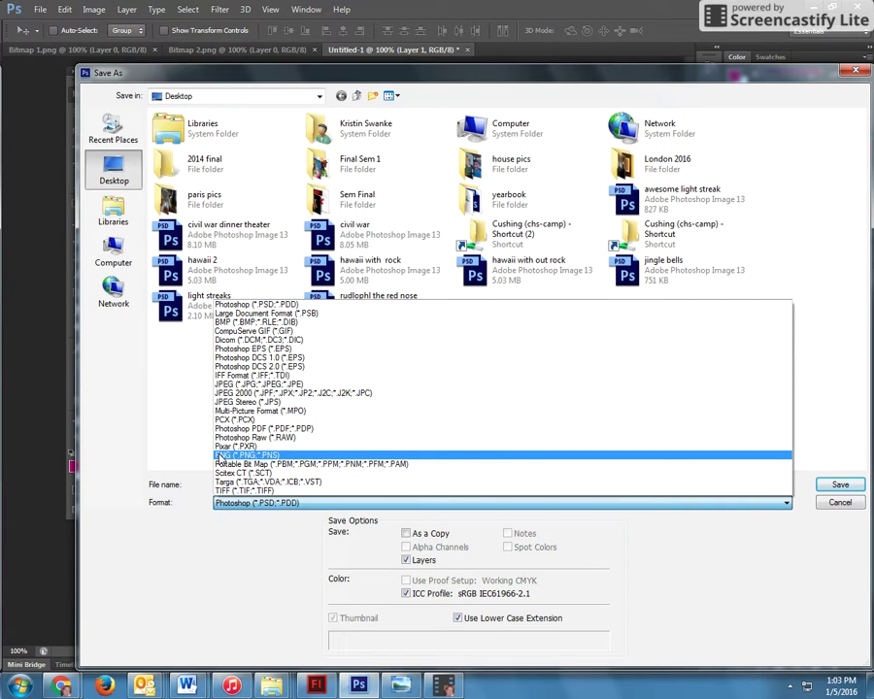
pyautogui.click(219, 455)
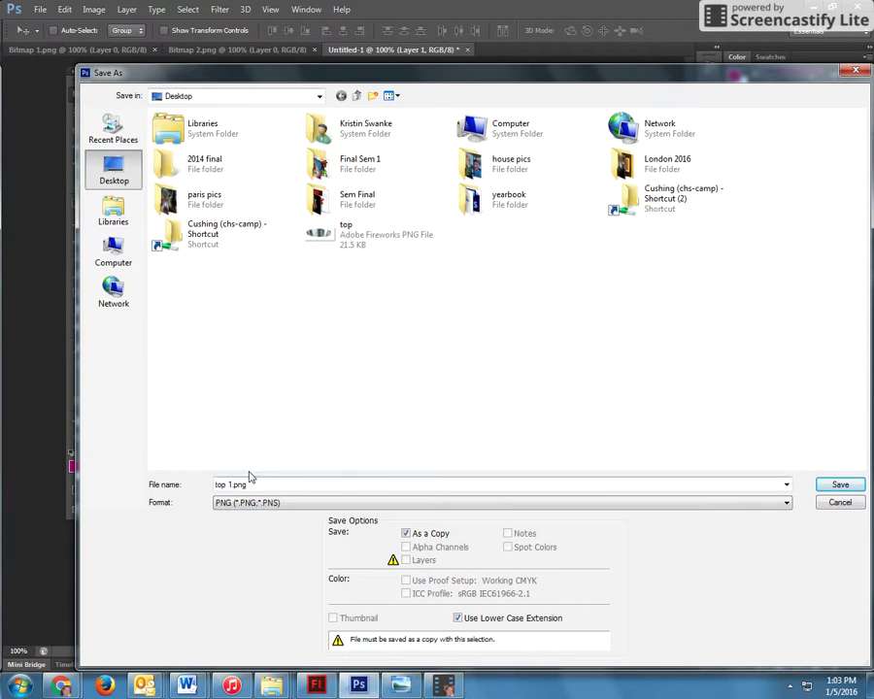
pyautogui.click(839, 485)
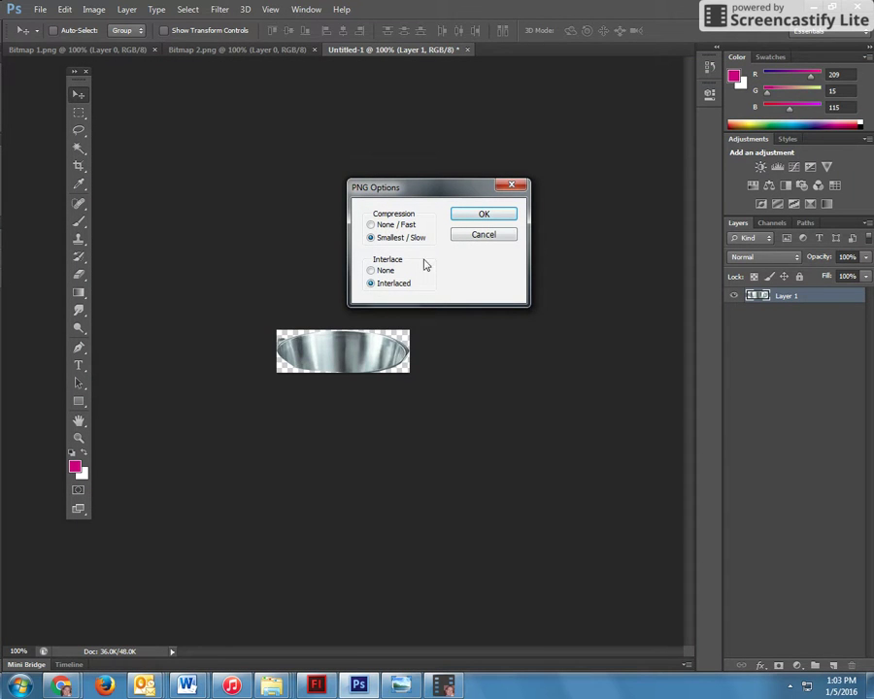
pyautogui.click(479, 215)
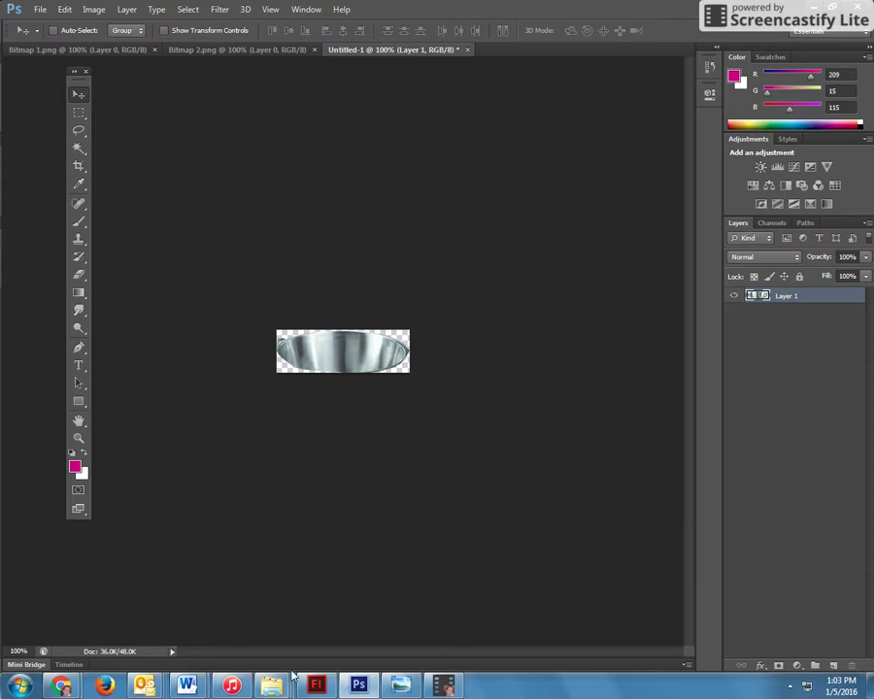
# - Return to Flash and delete the bucket from the stage
pyautogui.click(316, 686)
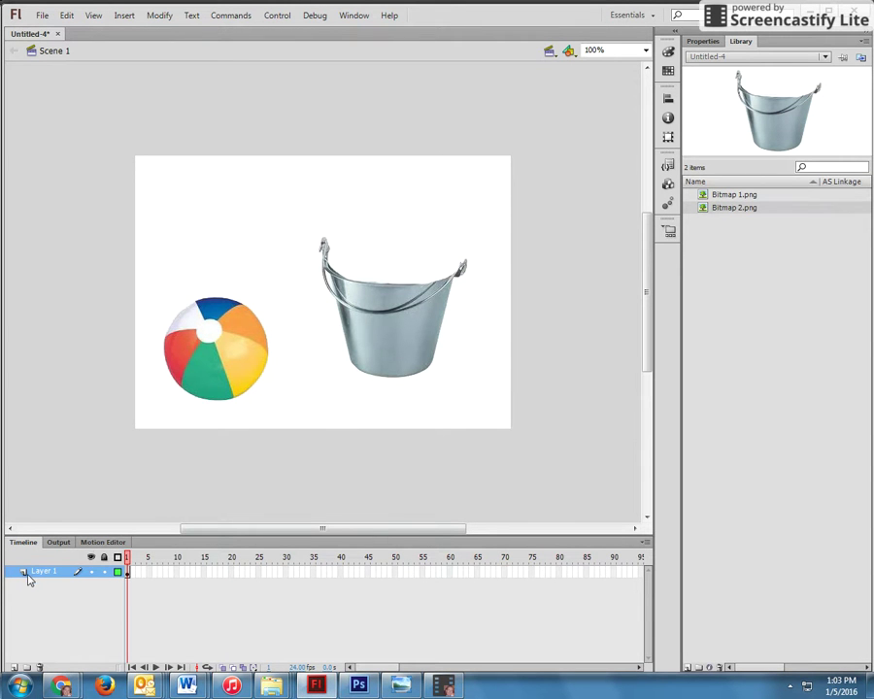
pyautogui.click(393, 331)
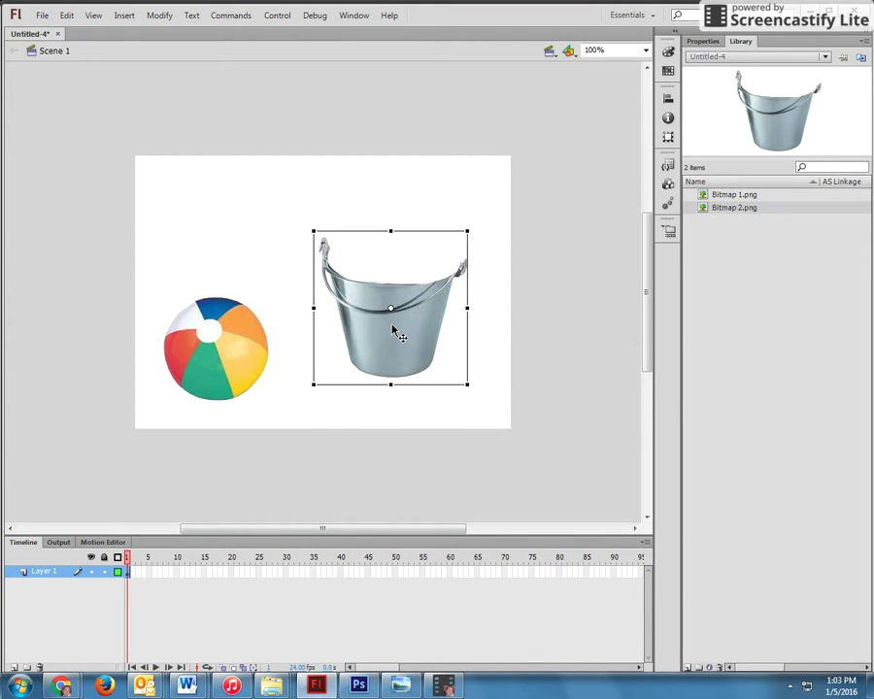
pyautogui.press('Delete')
# - Rename Layer 1 in the timeline as "ball"
pyautogui.doubleClick(49, 573)
pyautogui.moveTo(58, 573); pyautogui.dragTo(33, 573)
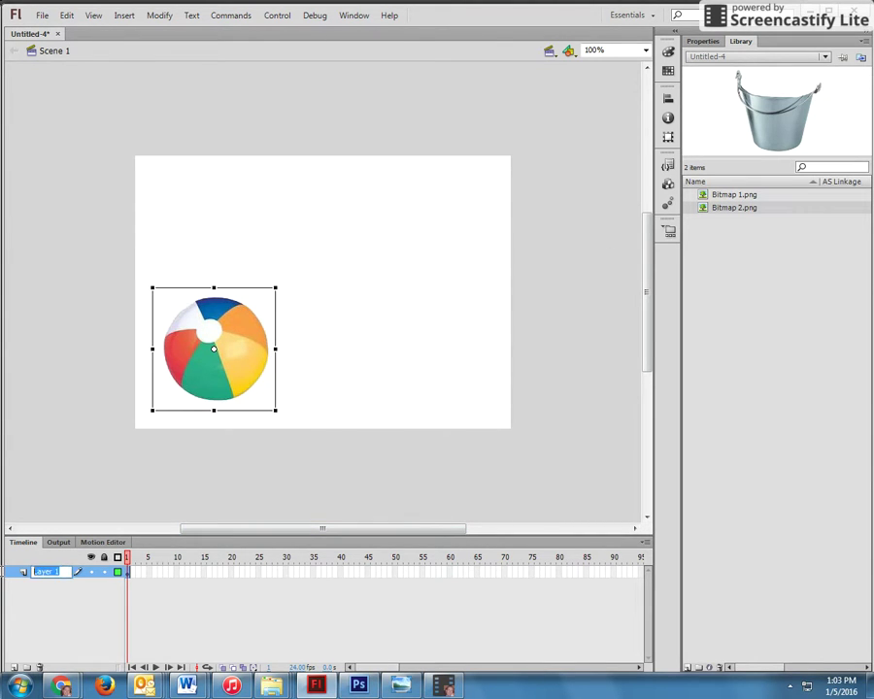
pyautogui.write('b')
pyautogui.click(50, 486)
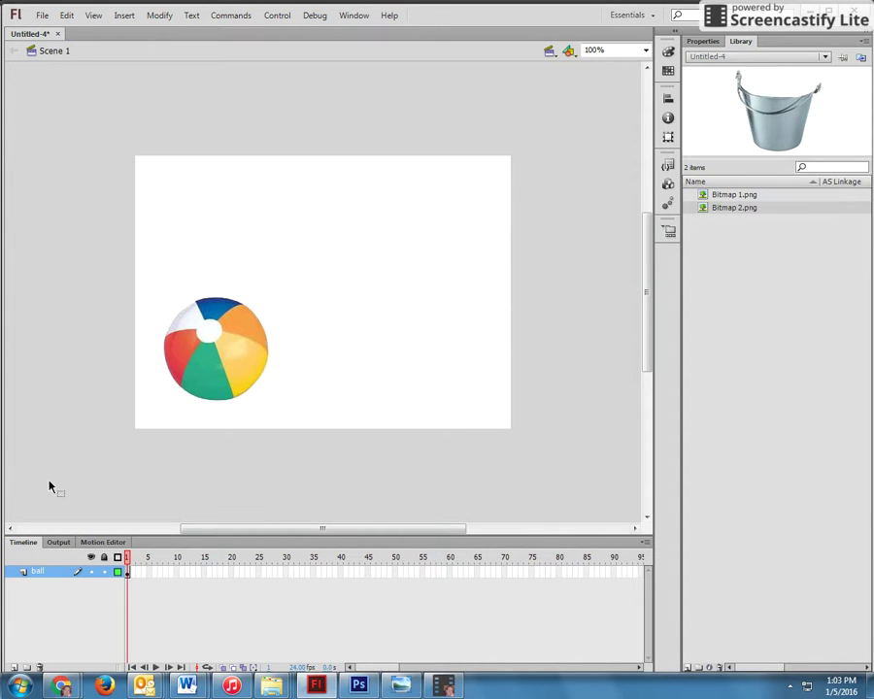
# - Add two layers above the ball layer and name them "bucket" and "top", with "top" uppermost
pyautogui.click(15, 668)
pyautogui.doubleClick(47, 571)
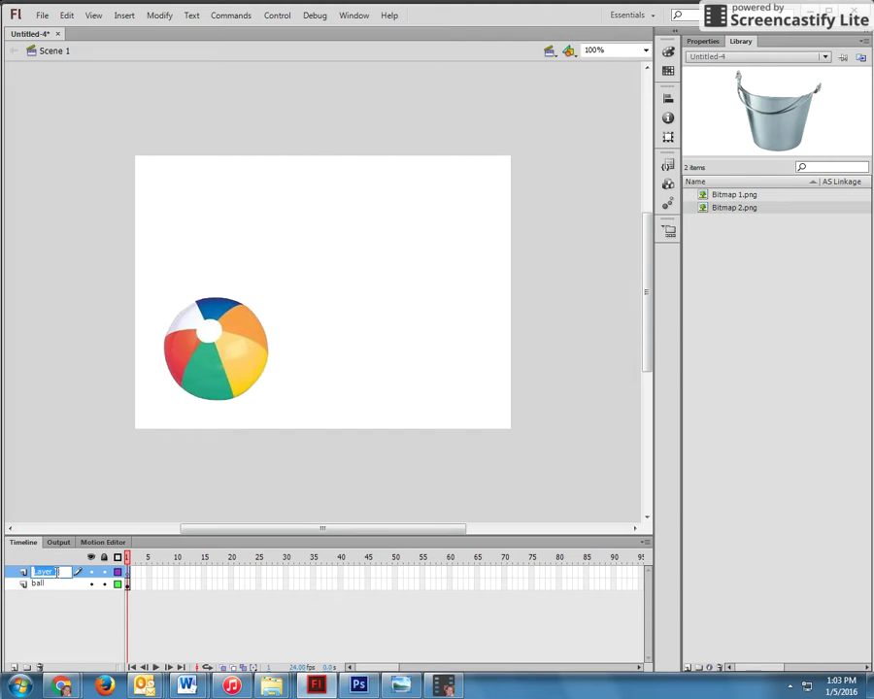
pyautogui.write('bucket')
pyautogui.press('Return')
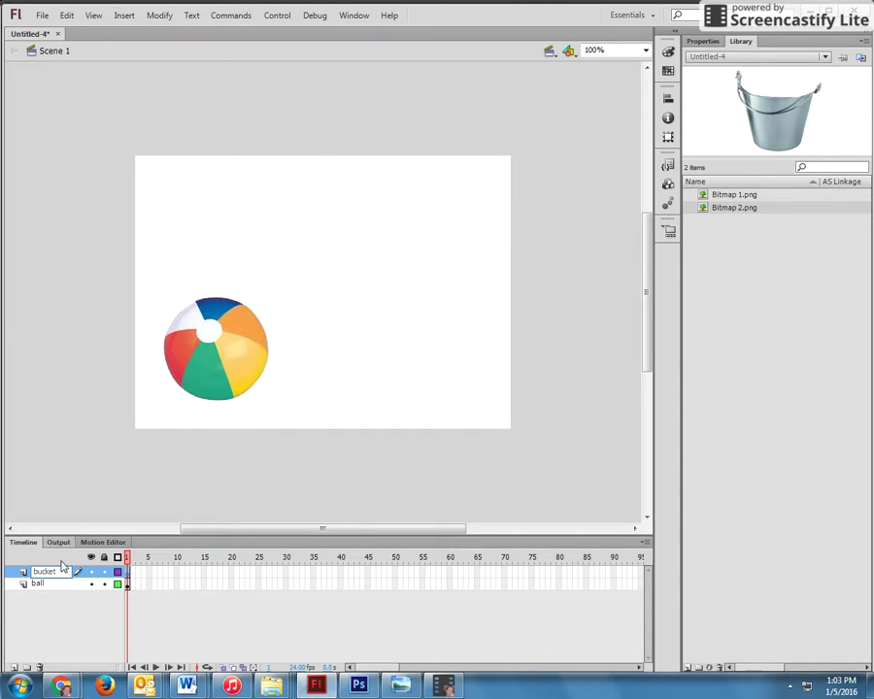
pyautogui.click(13, 667)
pyautogui.doubleClick(46, 571)
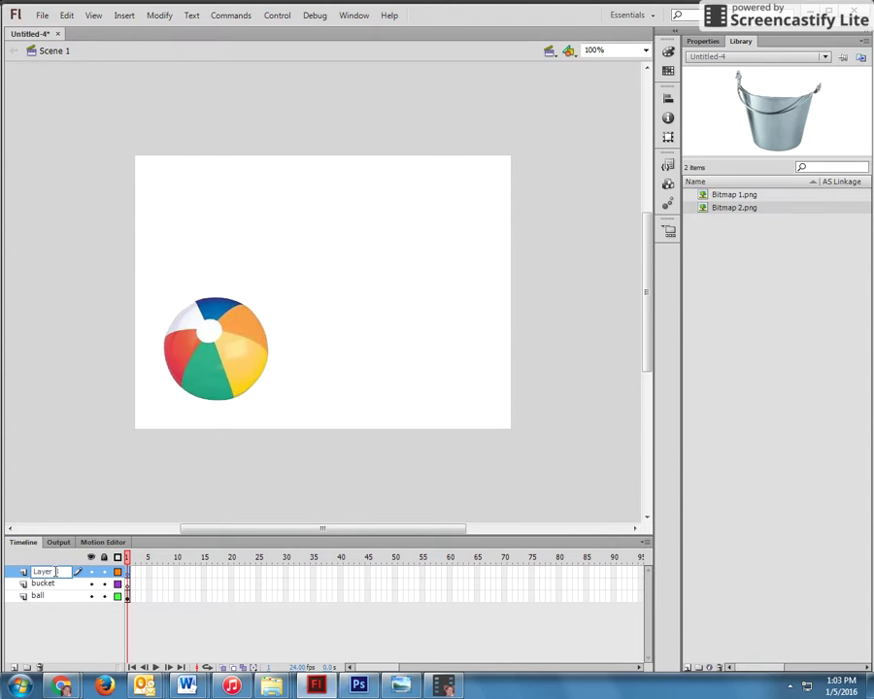
pyautogui.write('top')
pyautogui.click(55, 496)
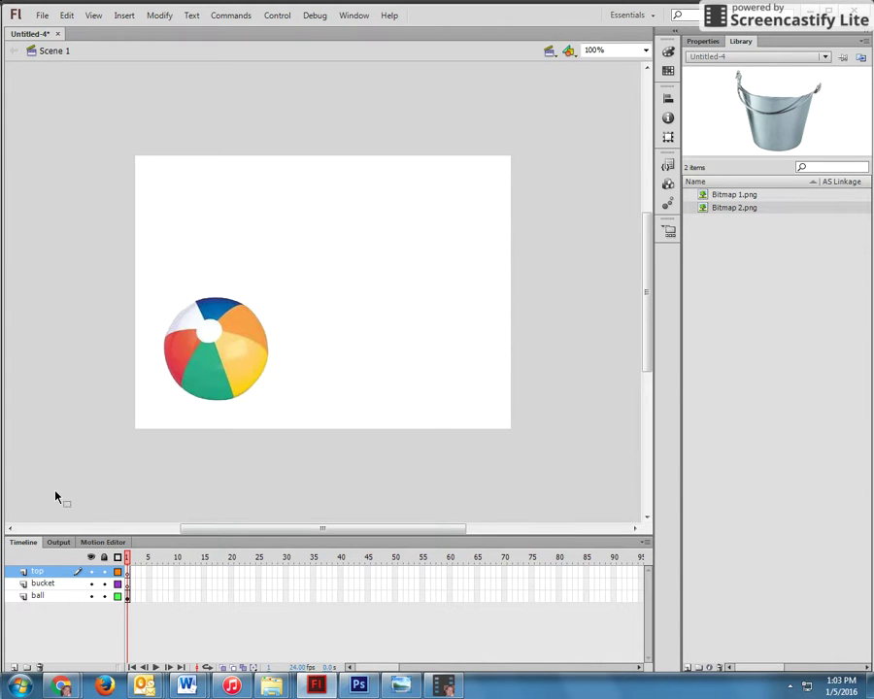
# - Shrink the beach ball to about half its size and place it near the stage's lower-left corner
pyautogui.click(232, 355)
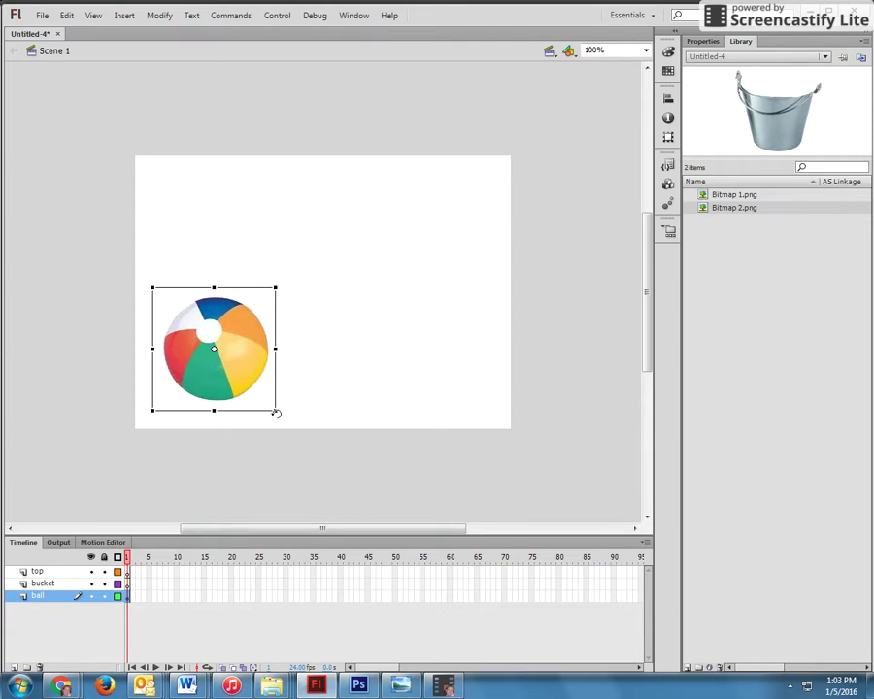
pyautogui.moveTo(275, 411); pyautogui.dragTo(197, 384)
pyautogui.click(238, 398)
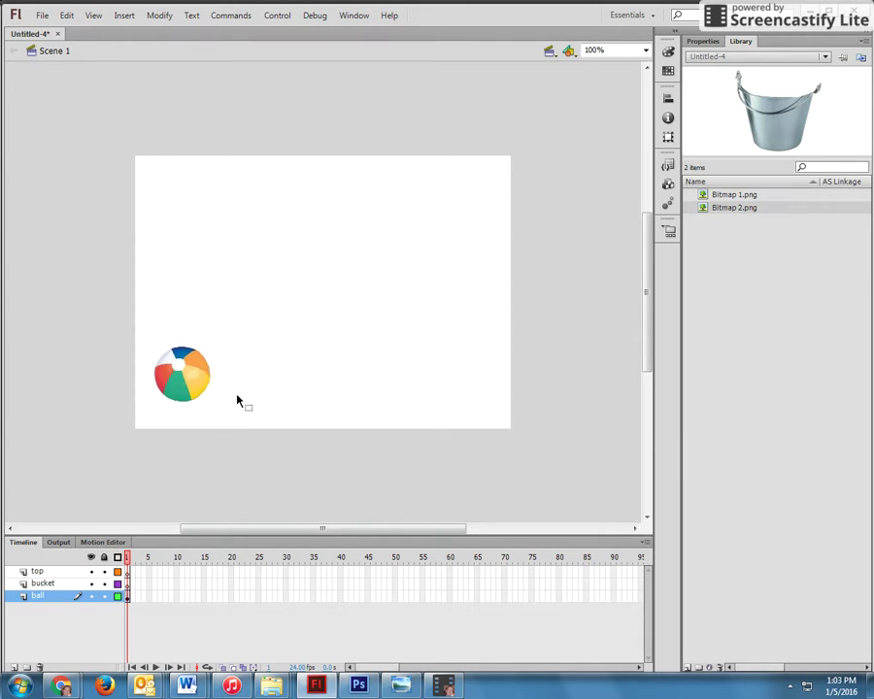
# - Place Bitmap 2.png on the bucket layer, scaled down in the lower-right area of the stage
pyautogui.click(713, 197)
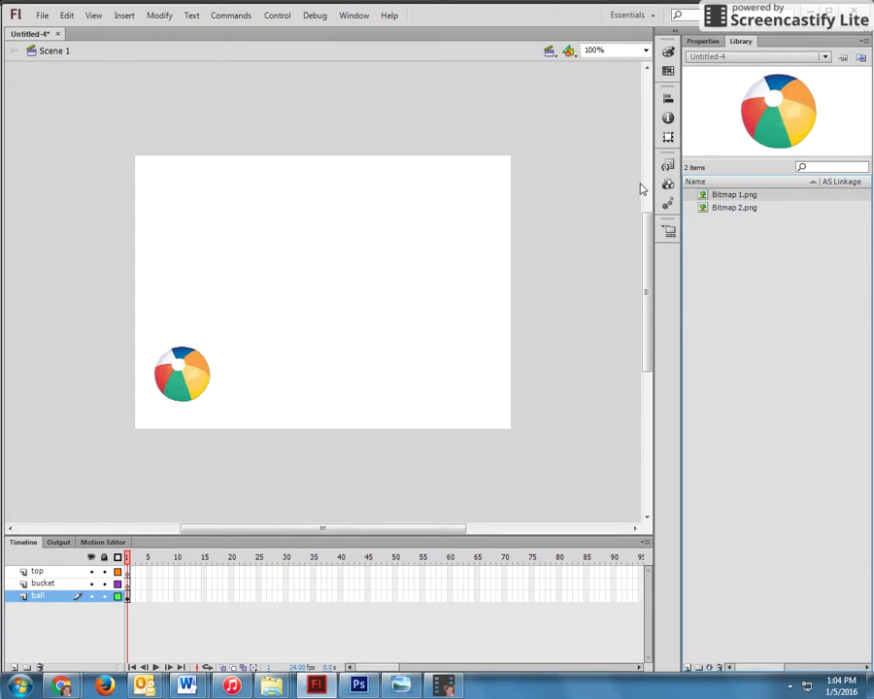
pyautogui.click(722, 209)
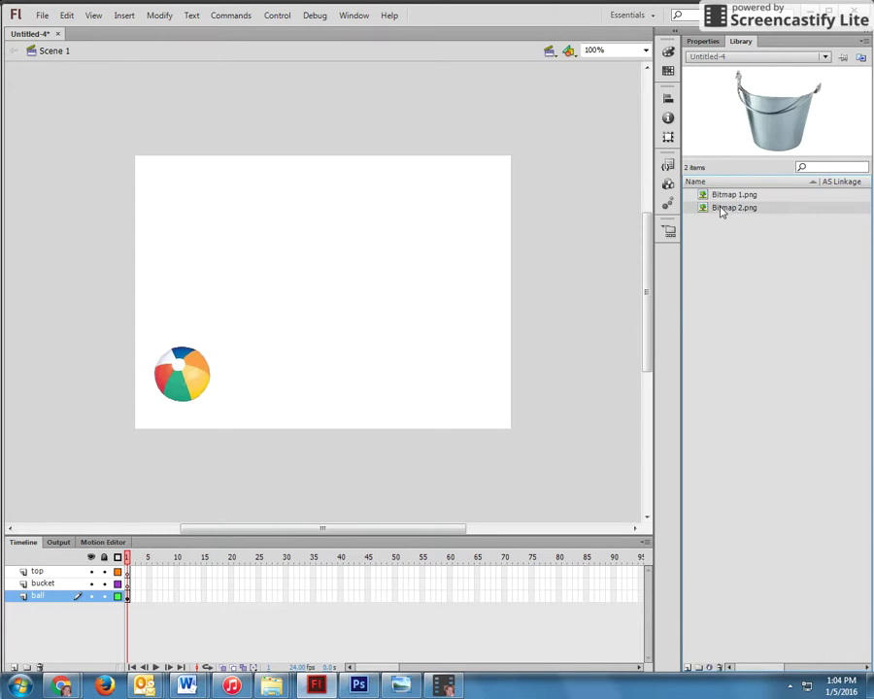
pyautogui.click(43, 584)
pyautogui.moveTo(730, 212); pyautogui.dragTo(348, 327)
pyautogui.moveTo(423, 408); pyautogui.dragTo(464, 396)
pyautogui.click(566, 381)
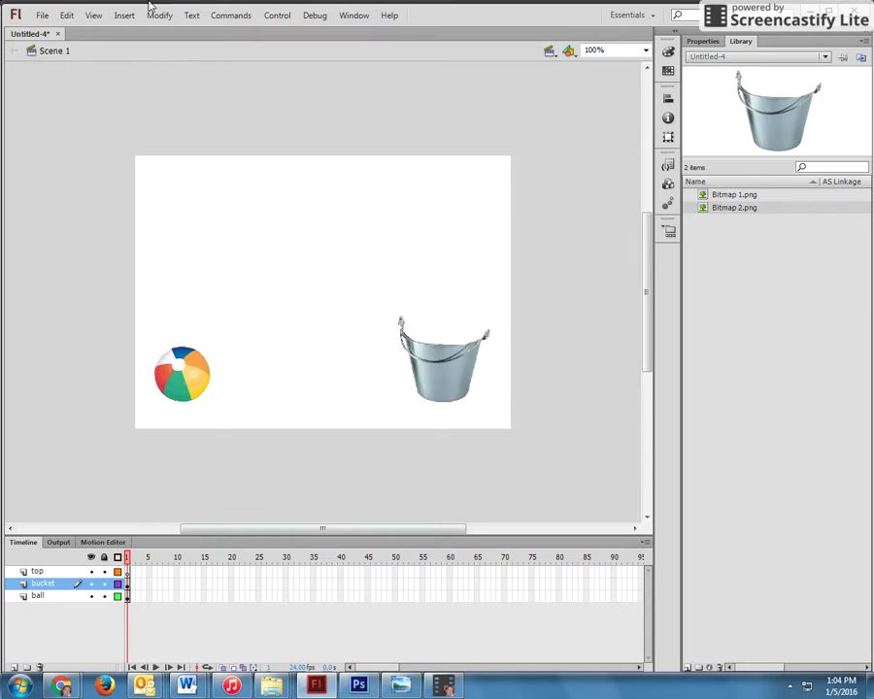
# - Import top 1.png from the Desktop into the library and preview the library bitmaps
pyautogui.click(41, 15)
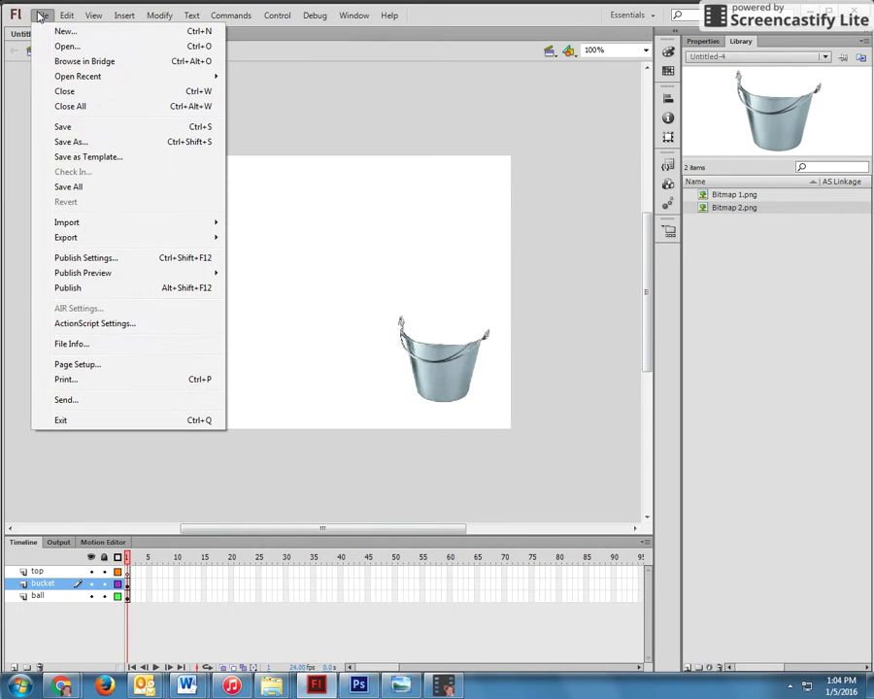
pyautogui.moveTo(84, 223)
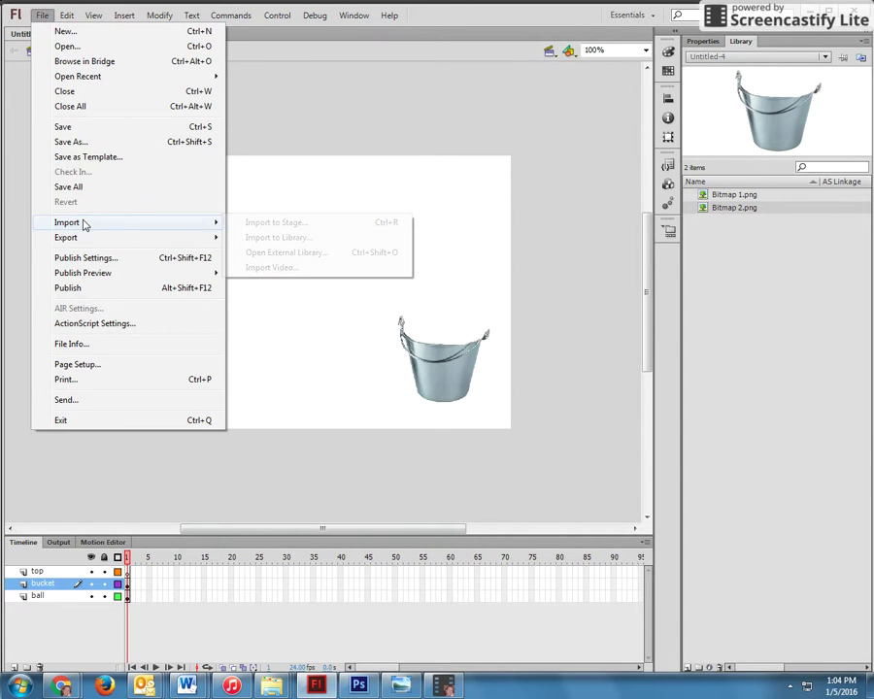
pyautogui.click(273, 241)
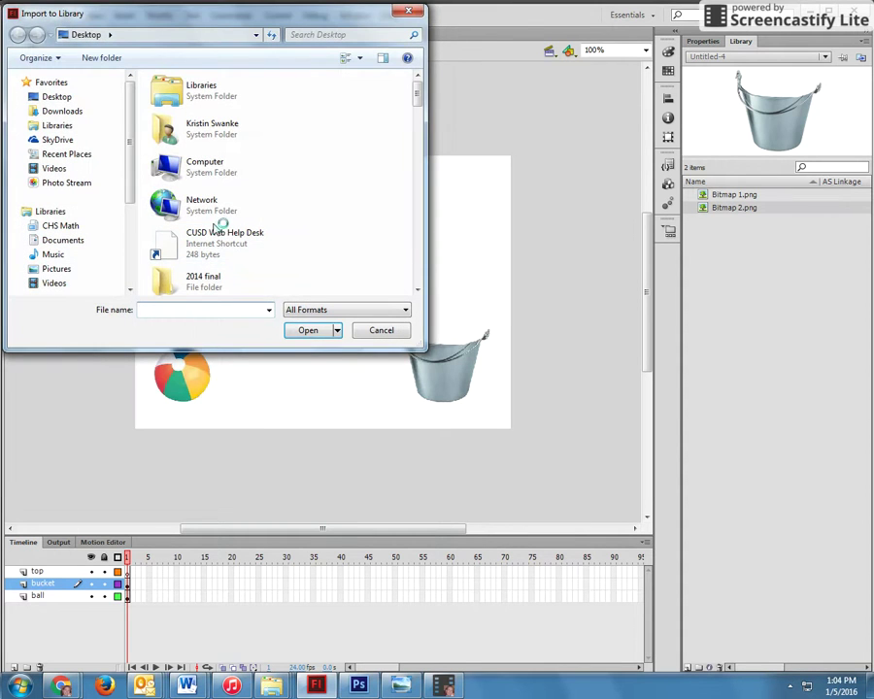
pyautogui.moveTo(418, 93); pyautogui.dragTo(441, 298)
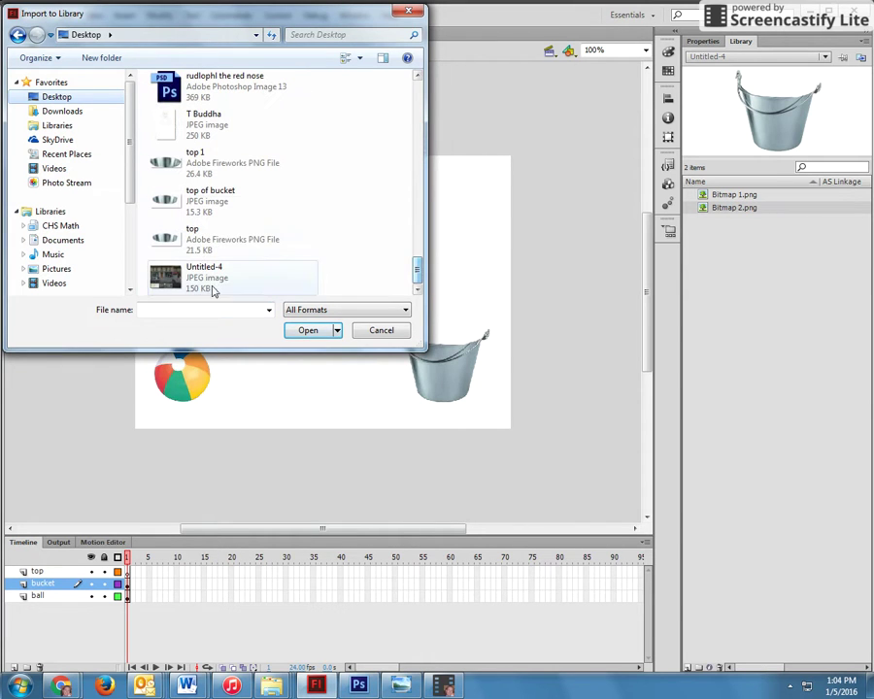
pyautogui.click(203, 247)
pyautogui.click(204, 163)
pyautogui.click(304, 332)
pyautogui.click(723, 196)
pyautogui.click(721, 207)
pyautogui.click(721, 221)
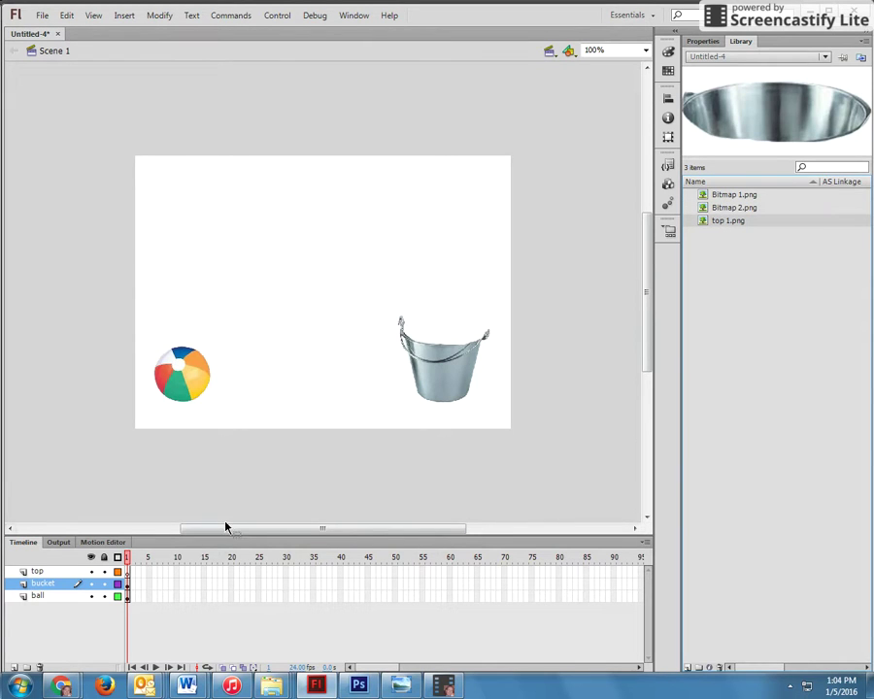
# - Place top 1.png on the top layer, scaled down and aligned with the opening of the bucket
pyautogui.click(39, 571)
pyautogui.moveTo(716, 225); pyautogui.dragTo(484, 331)
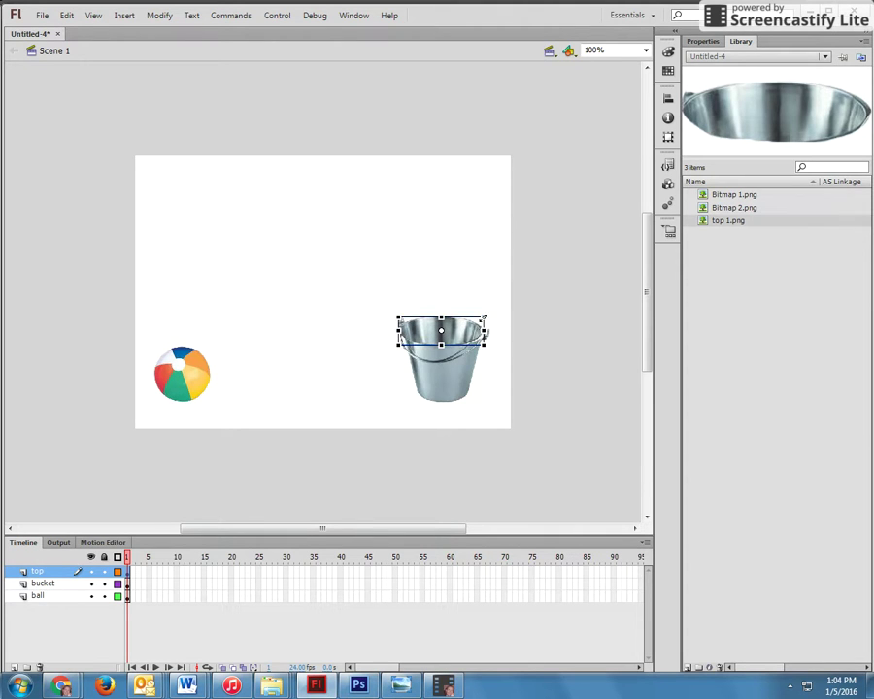
pyautogui.press('Right')
pyautogui.press('Right')
pyautogui.press('Right')
pyautogui.press('Right')
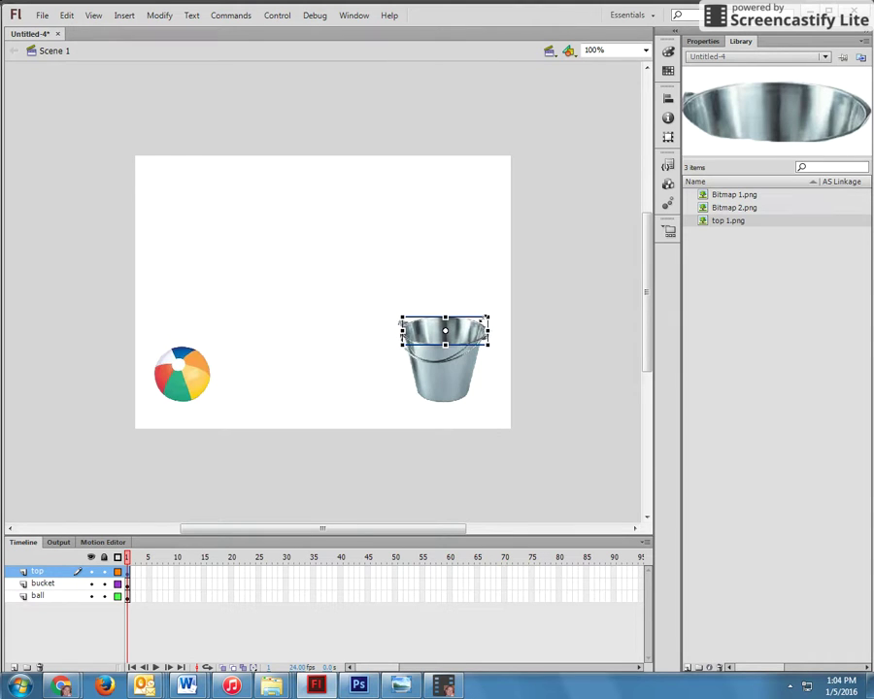
pyautogui.click(468, 283)
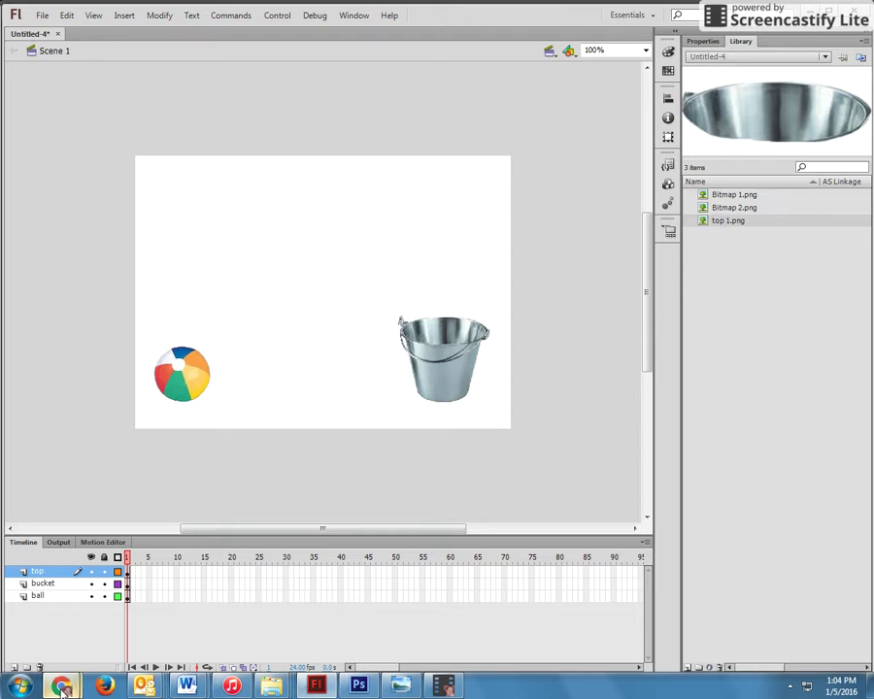
# - Switch to Chrome and run a Google image search for "squash and stretch ball template"
pyautogui.moveTo(61, 687)
pyautogui.click(86, 593)
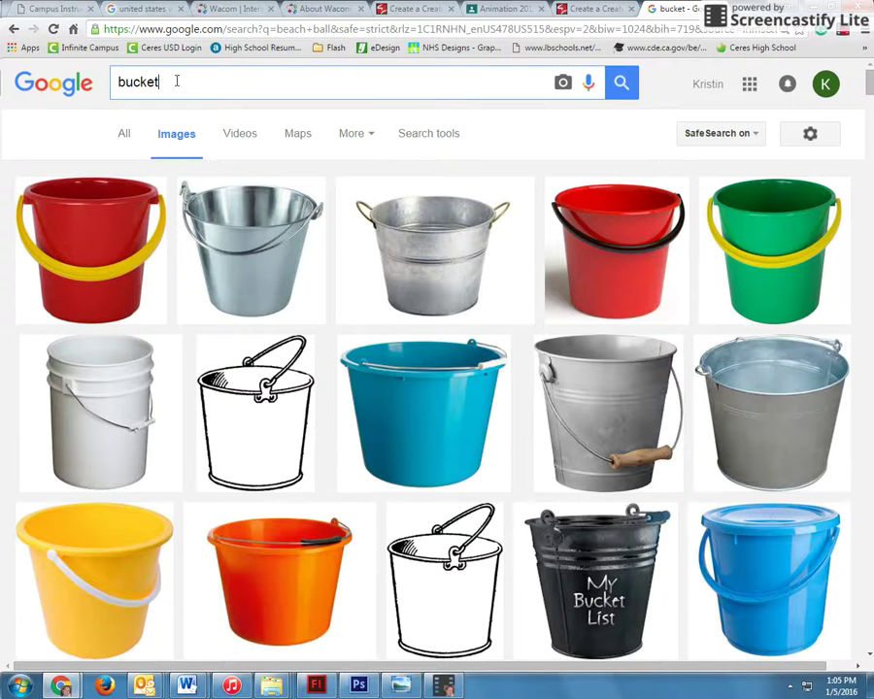
pyautogui.moveTo(183, 81); pyautogui.dragTo(43, 74)
pyautogui.write('squash and s')
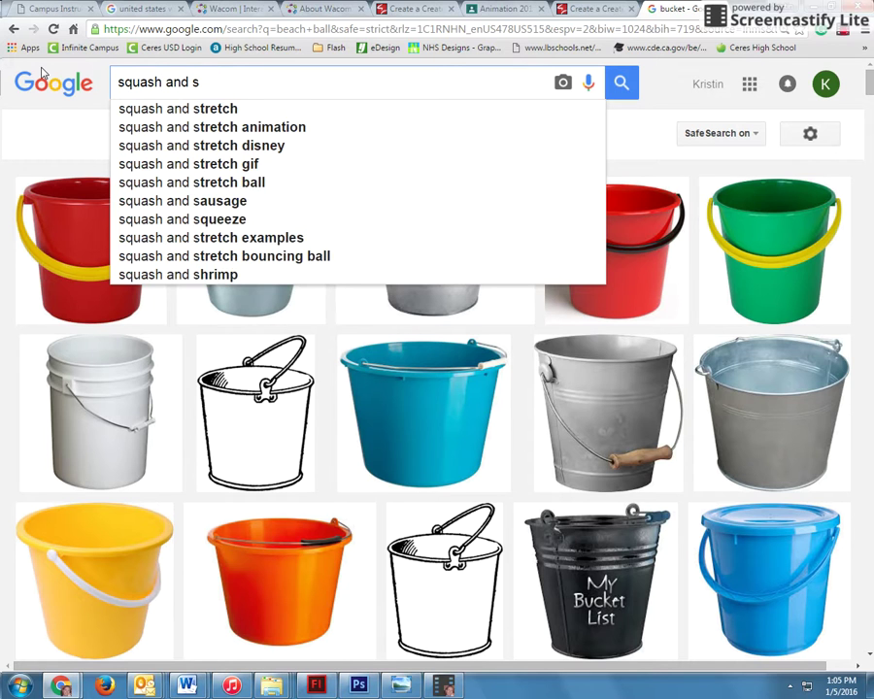
pyautogui.write('tretch ')
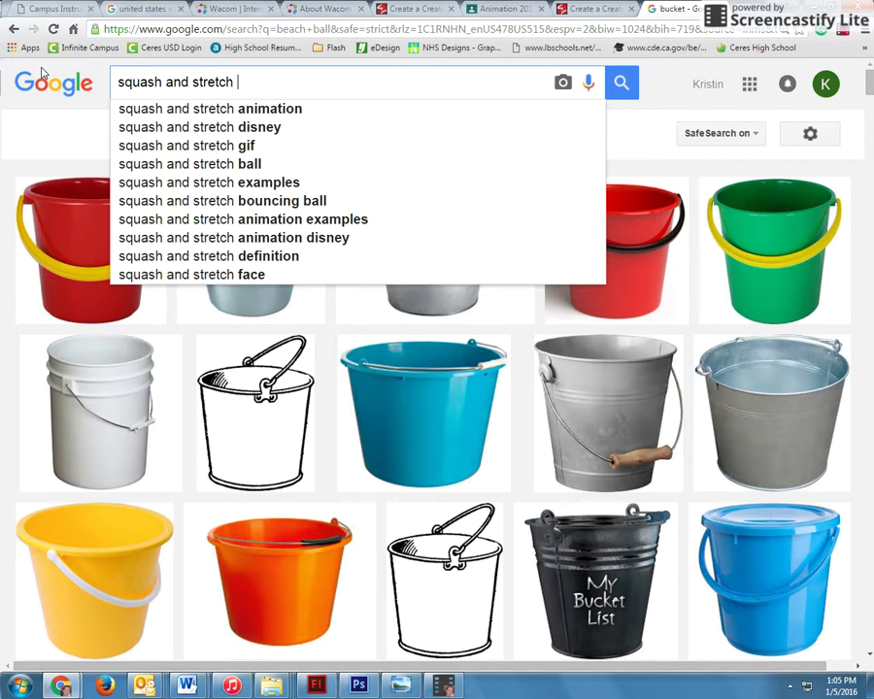
pyautogui.write('bal')
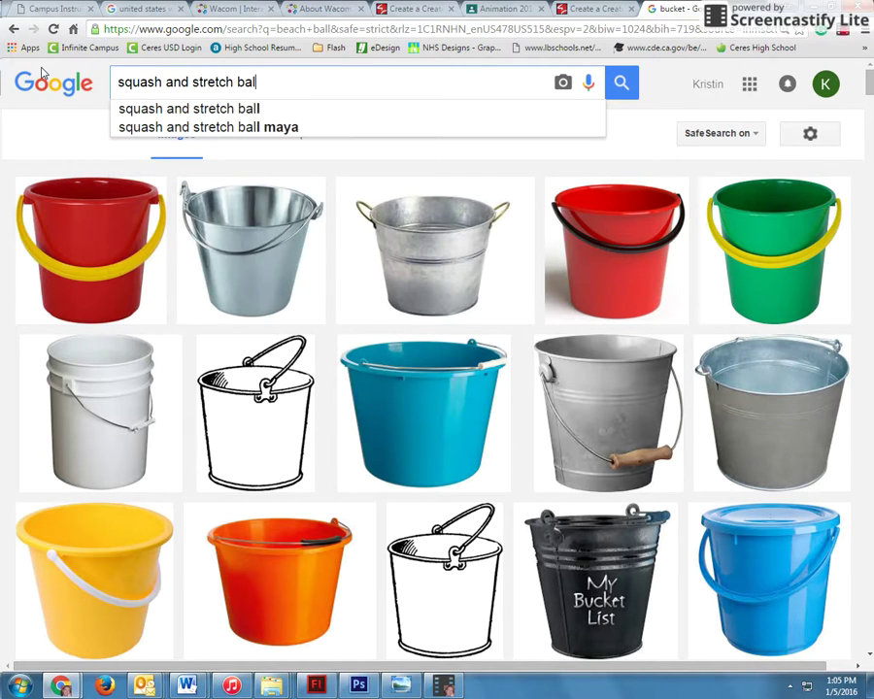
pyautogui.write('l template')
pyautogui.press('Return')
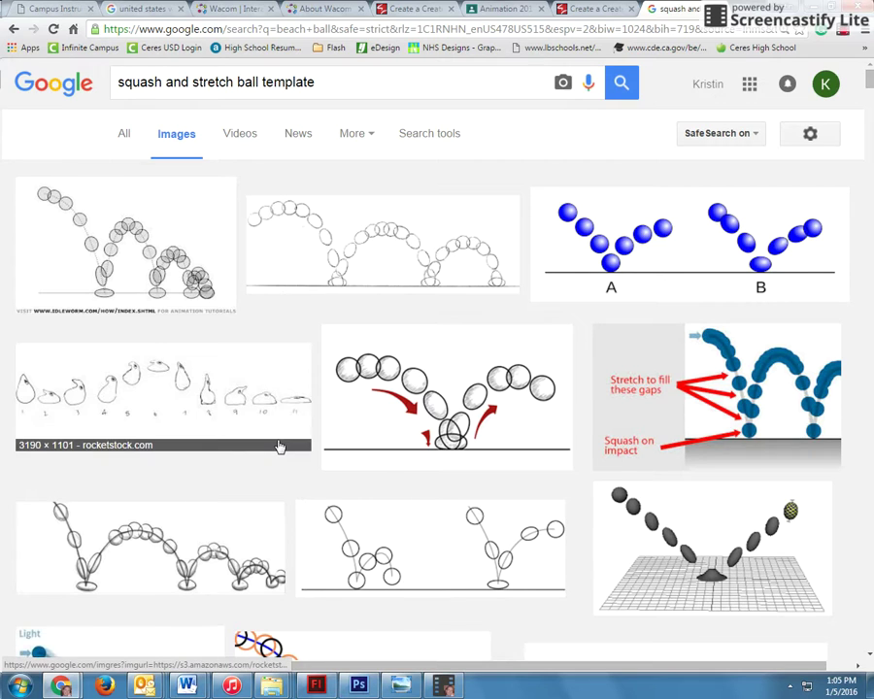
# - Copy the bouncing-ball diagram with the blue path, orange circles and "Stretch" label from the image results
pyautogui.scroll(-1, 279, 446)
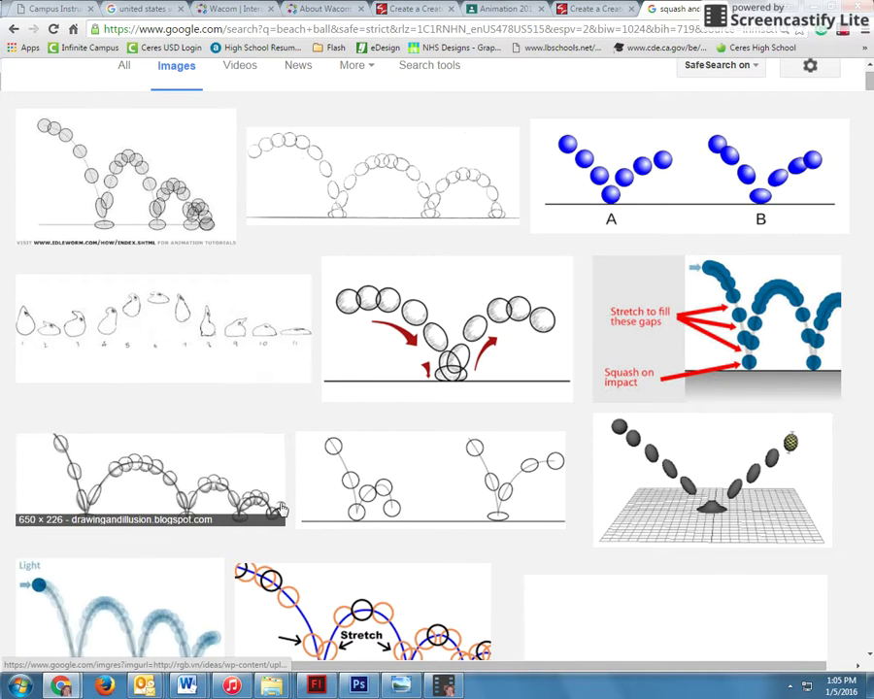
pyautogui.scroll(-3, 262, 391)
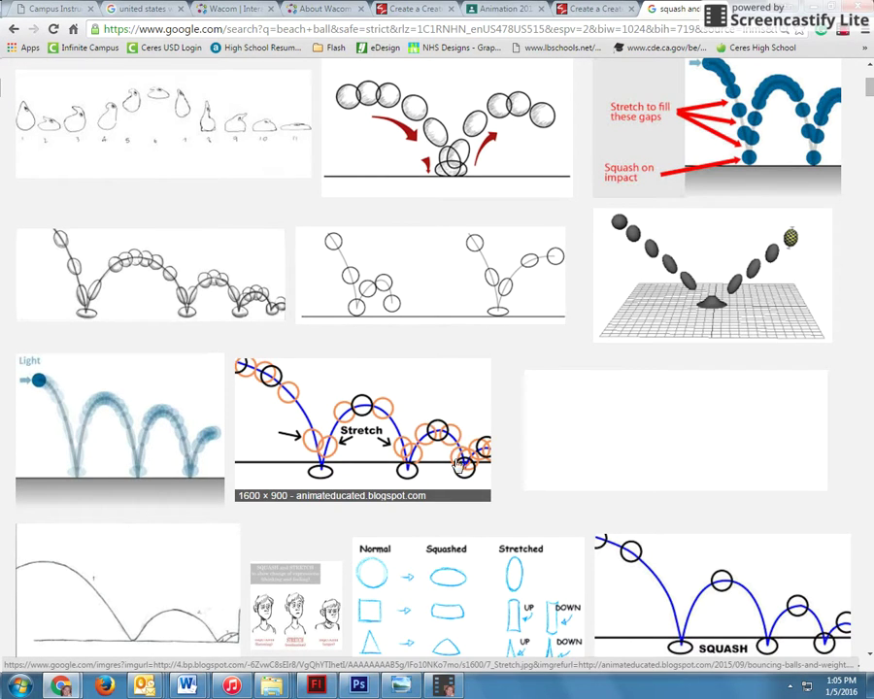
pyautogui.rightClick(361, 382)
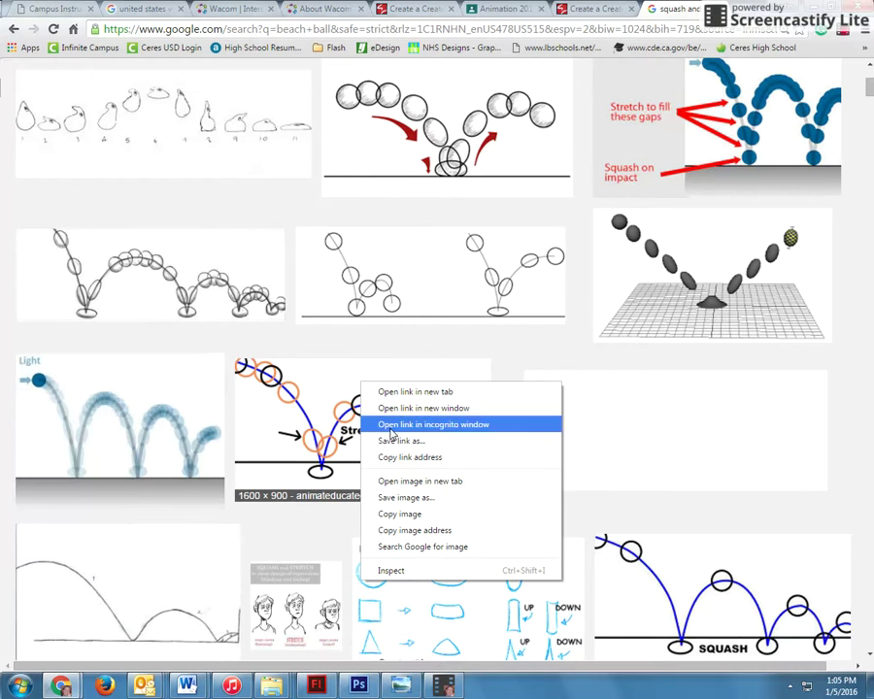
pyautogui.click(396, 515)
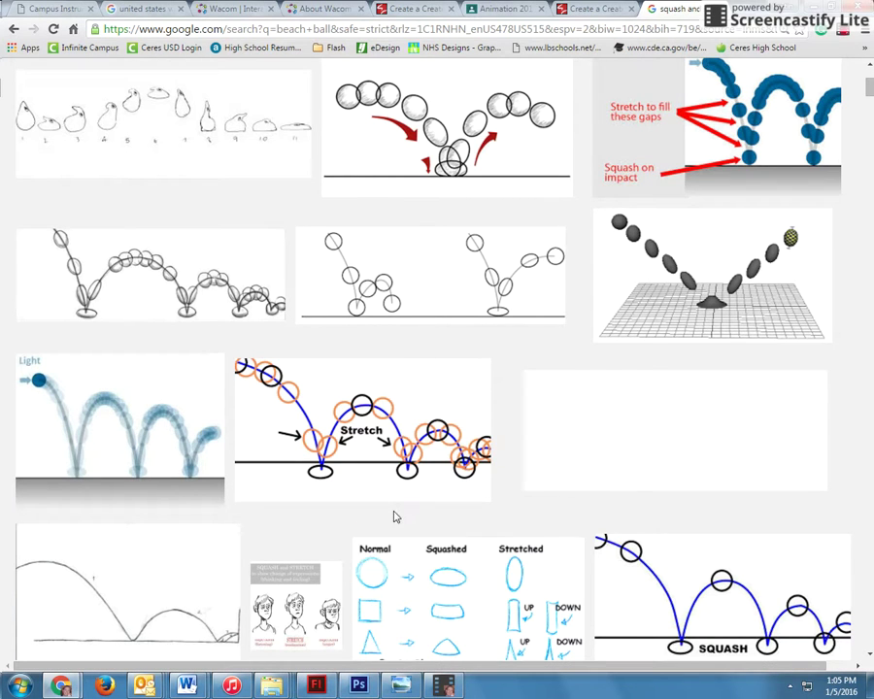
# - Return to Flash and paste the copied bounce diagram onto a new layer
pyautogui.click(317, 686)
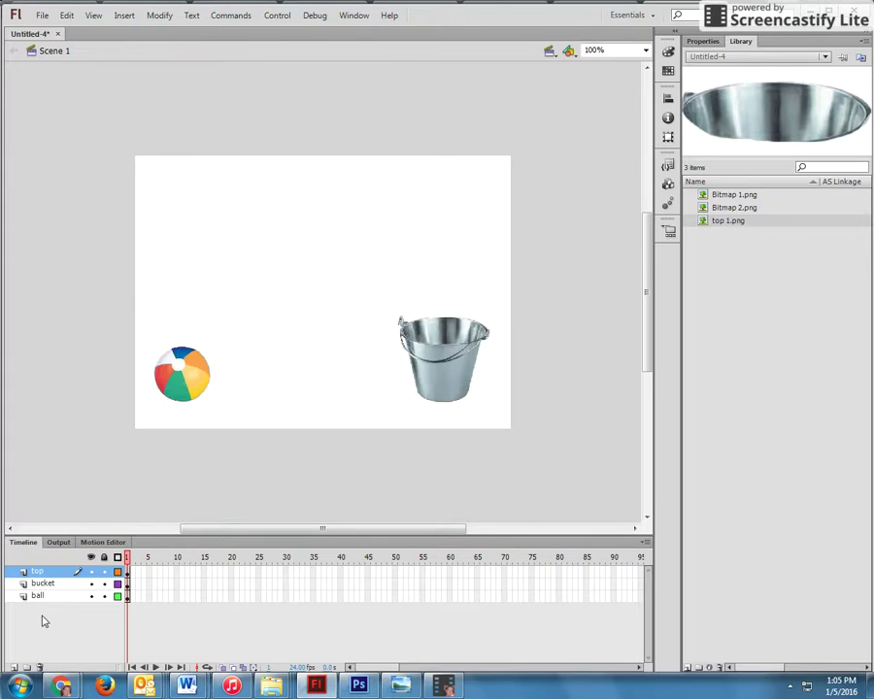
pyautogui.click(13, 668)
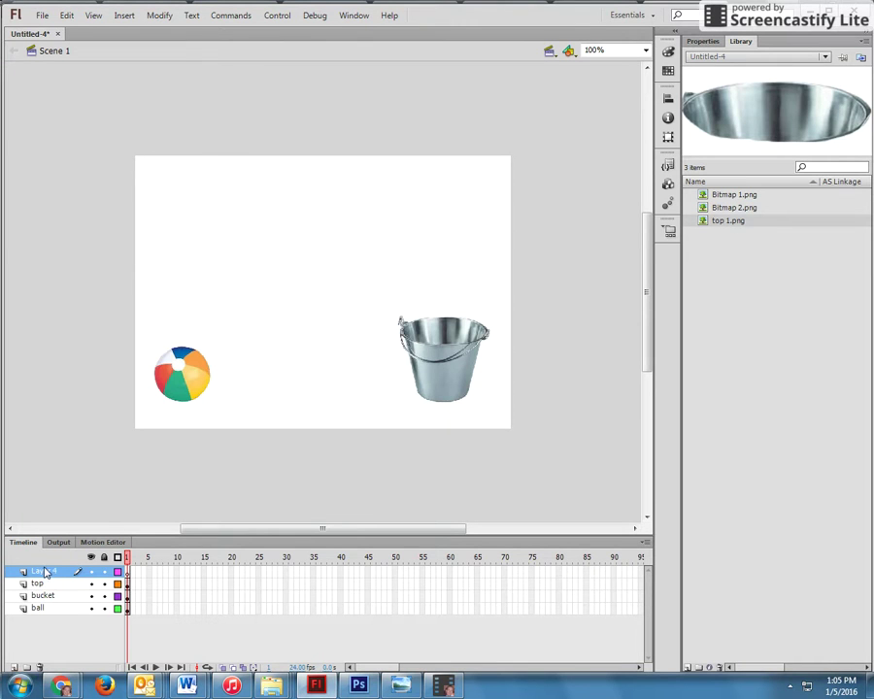
pyautogui.hotkey('ctrl', 'v')
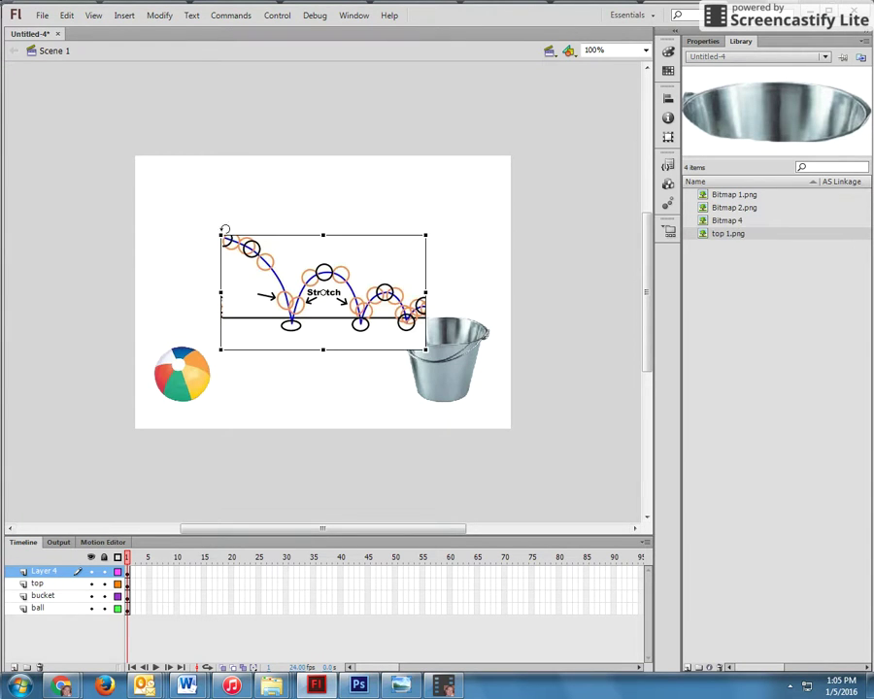
# - Enlarge the bounce diagram to cover the stage and move Layer 4 below the ball layer
pyautogui.moveTo(218, 236); pyautogui.dragTo(118, 156)
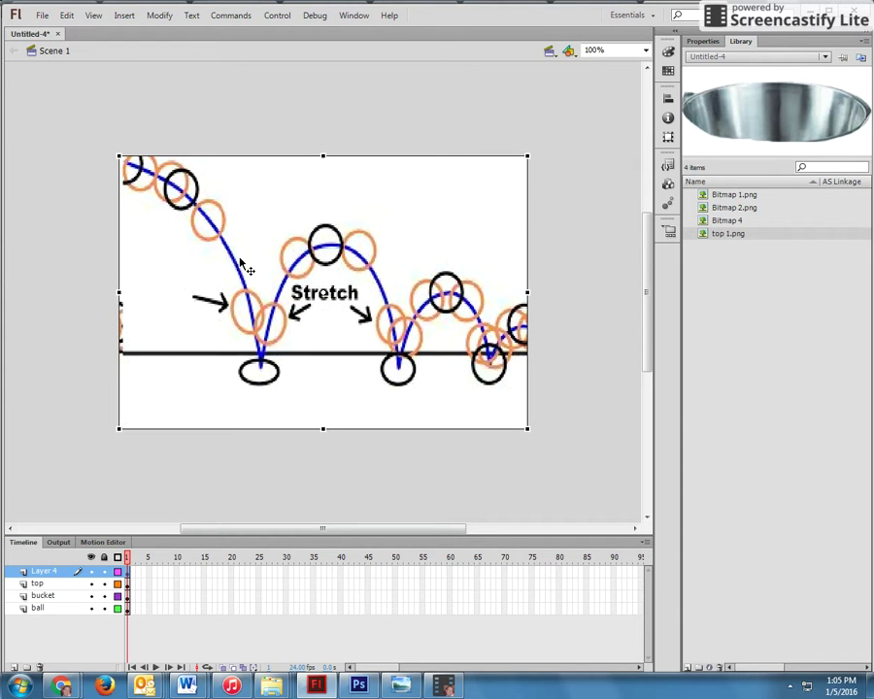
pyautogui.click(83, 333)
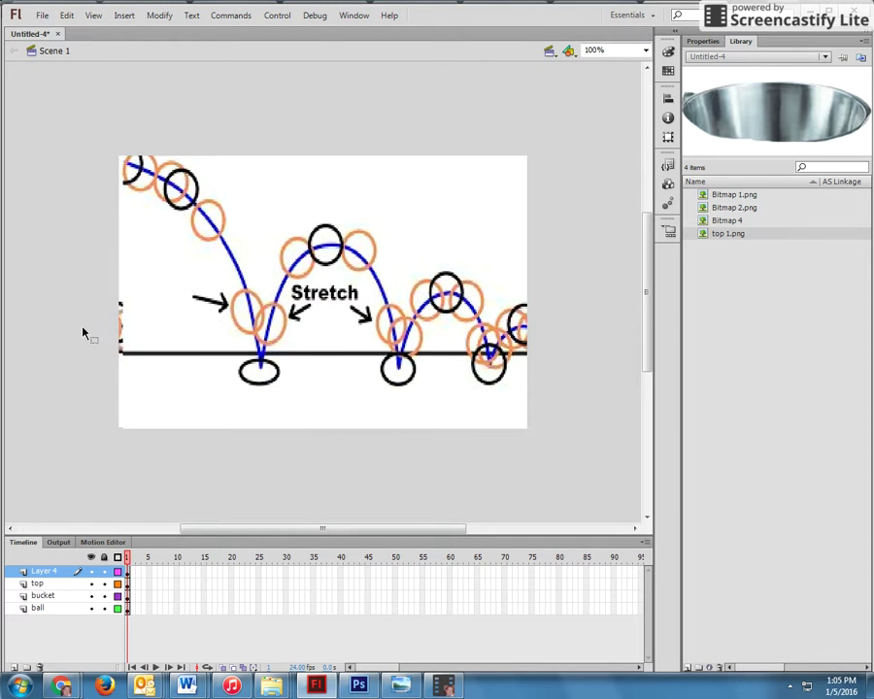
pyautogui.moveTo(45, 577); pyautogui.dragTo(47, 622)
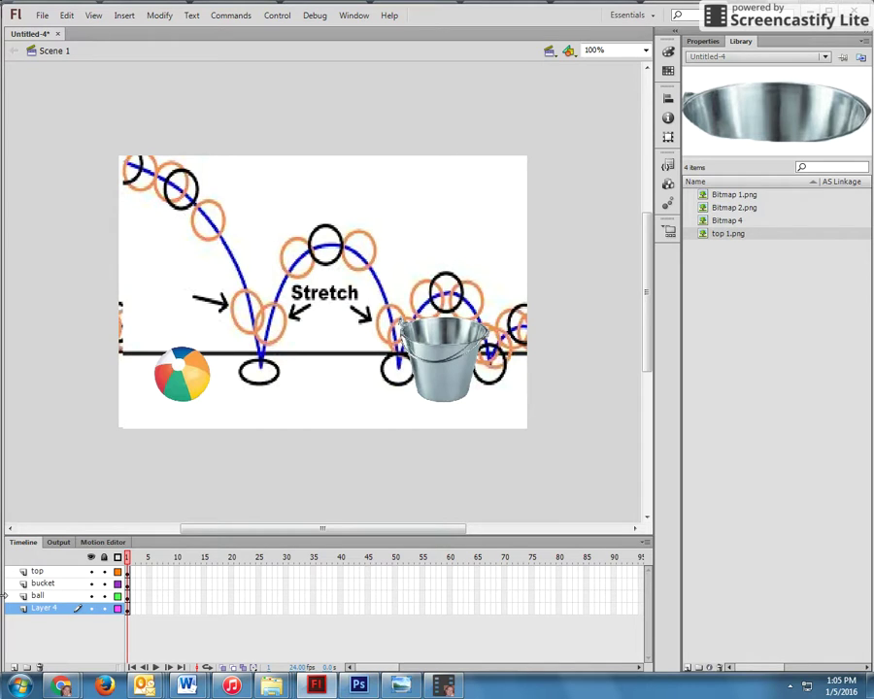
pyautogui.click(53, 585)
pyautogui.keyDown('shift'); pyautogui.click(53, 597); pyautogui.keyUp('shift')
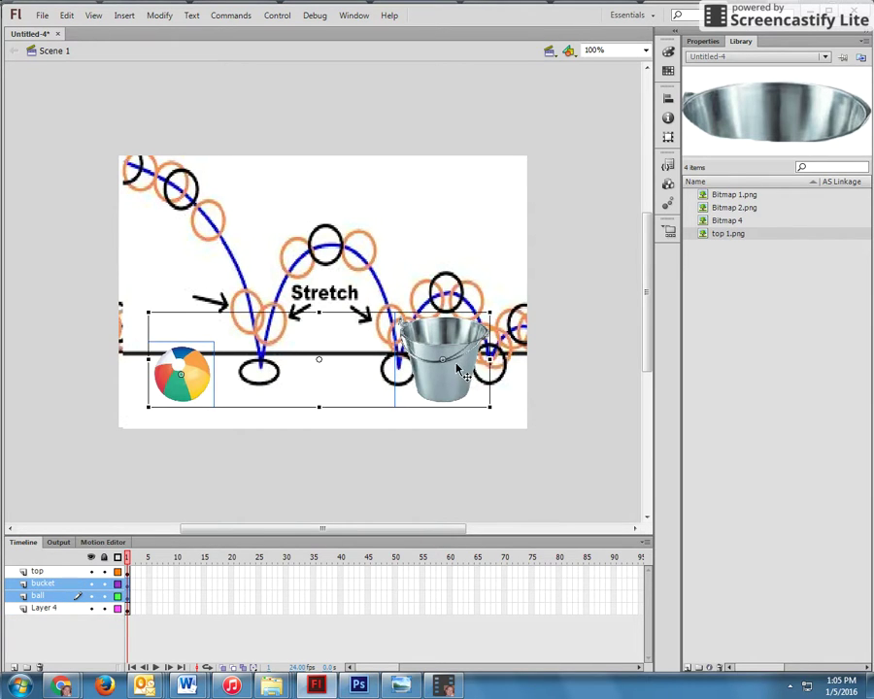
pyautogui.click(35, 389)
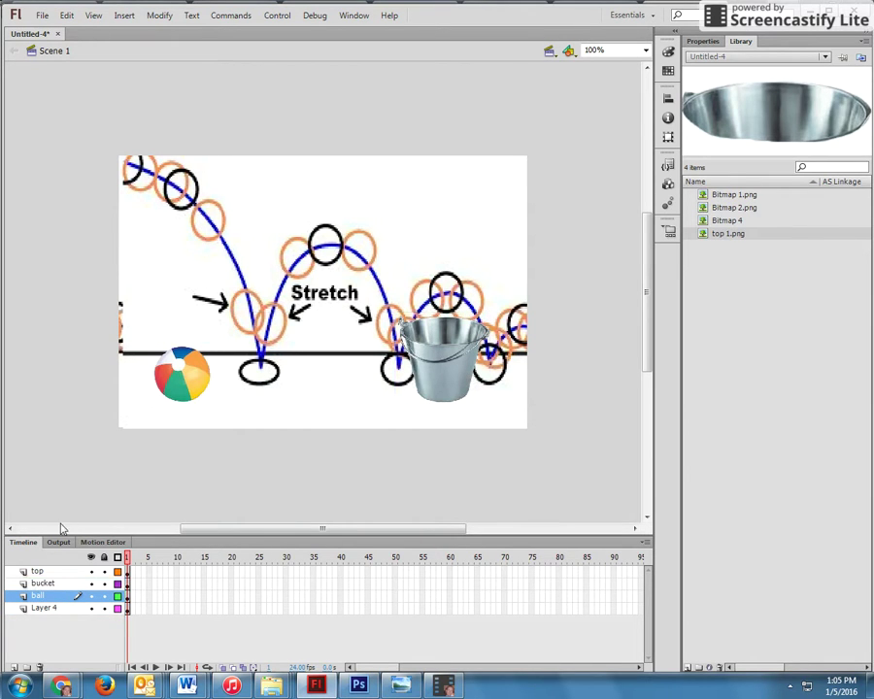
# - Move the bucket and its top together to the right until they overlap the stage's right edge
pyautogui.click(38, 571)
pyautogui.keyDown('shift'); pyautogui.click(43, 584); pyautogui.keyUp('shift')
pyautogui.moveTo(469, 397); pyautogui.dragTo(512, 389)
pyautogui.click(499, 457)
# - Move the beach ball to the start of the bounce path at the diagram's upper-left corner and shrink it to fit the circle there
pyautogui.click(39, 596)
pyautogui.moveTo(210, 400); pyautogui.dragTo(160, 192)
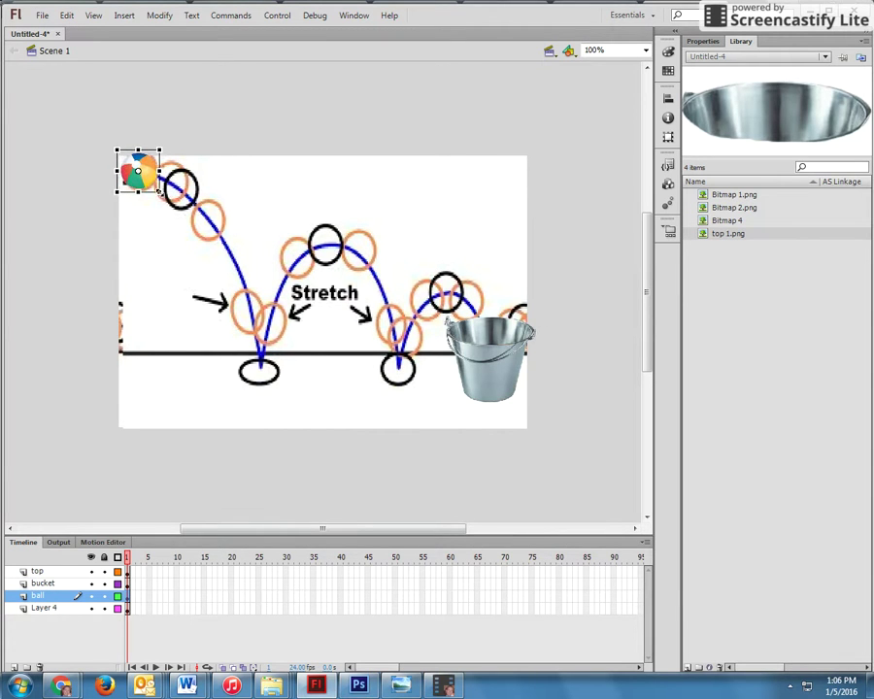
# - Insert keyframes at frame 55 on both the top and bucket layers
pyautogui.click(66, 200)
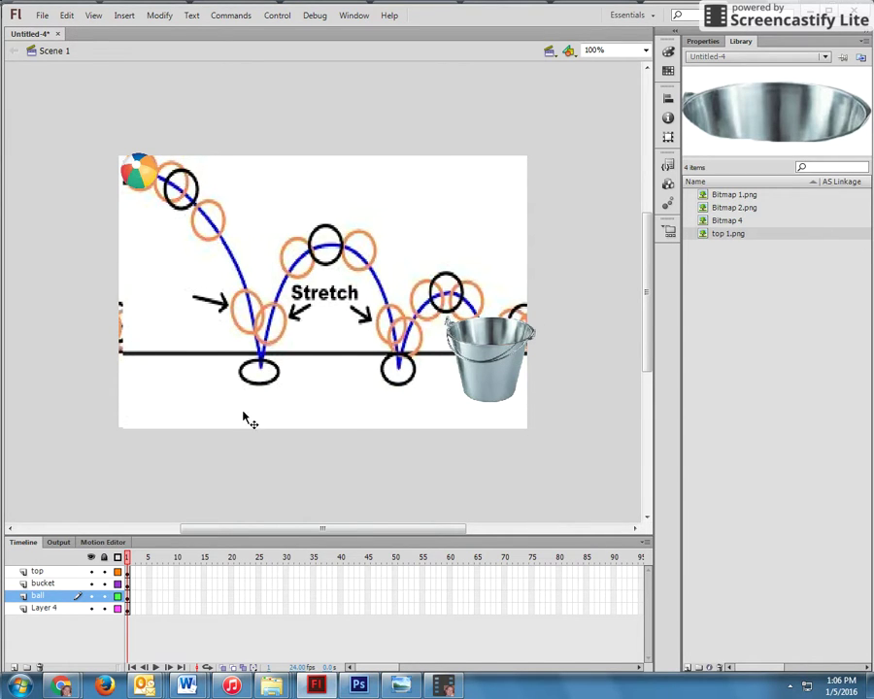
pyautogui.click(51, 572)
pyautogui.keyDown('shift'); pyautogui.click(49, 585); pyautogui.keyUp('shift')
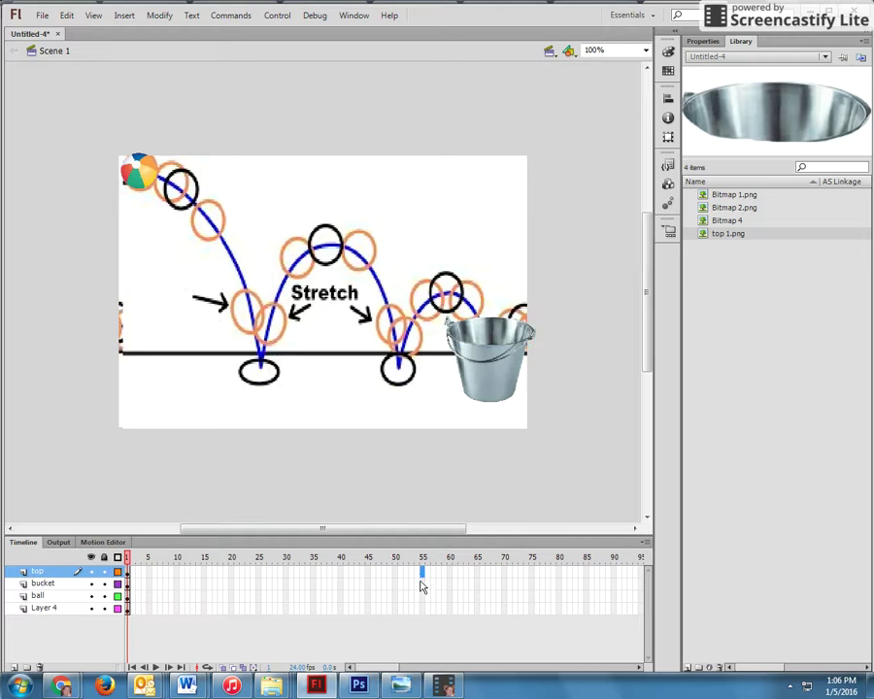
pyautogui.moveTo(422, 575); pyautogui.dragTo(421, 584)
pyautogui.press('F6')
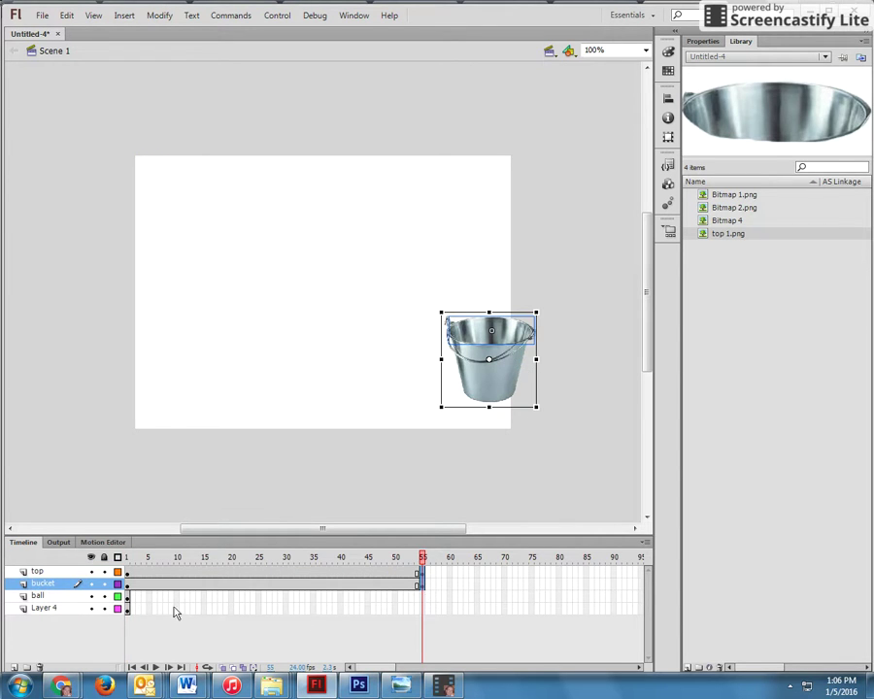
# - Insert a keyframe at frame 55 on Layer 4 so the bounce diagram spans the same frames
pyautogui.click(128, 596)
pyautogui.click(78, 636)
pyautogui.click(127, 609)
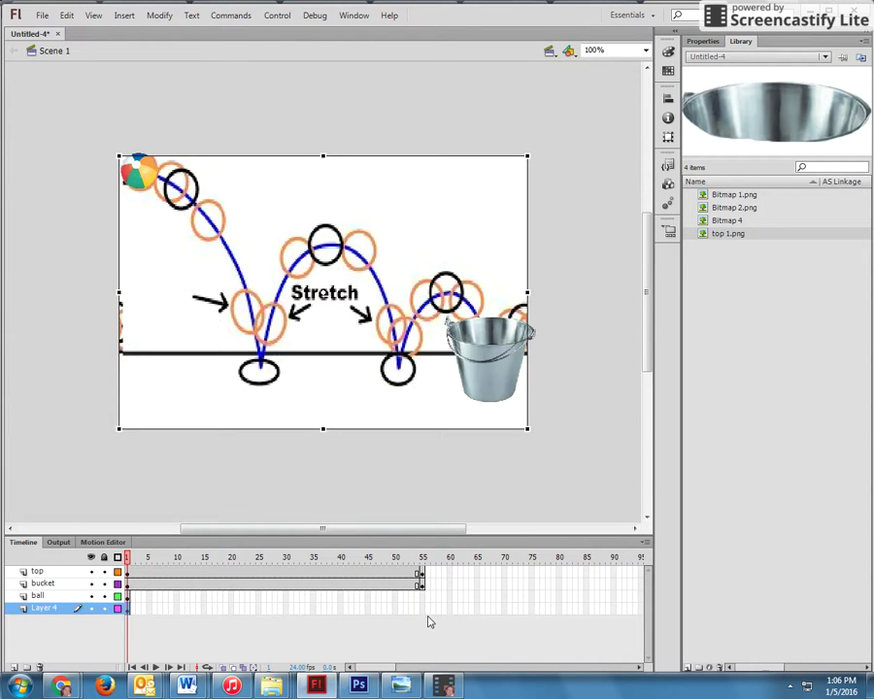
pyautogui.click(424, 611)
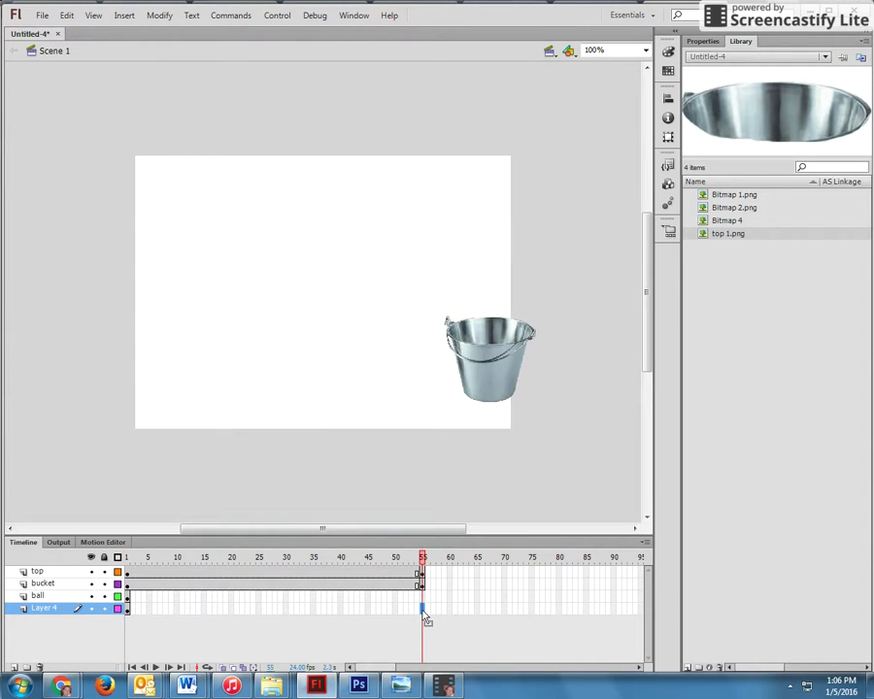
pyautogui.press('F6')
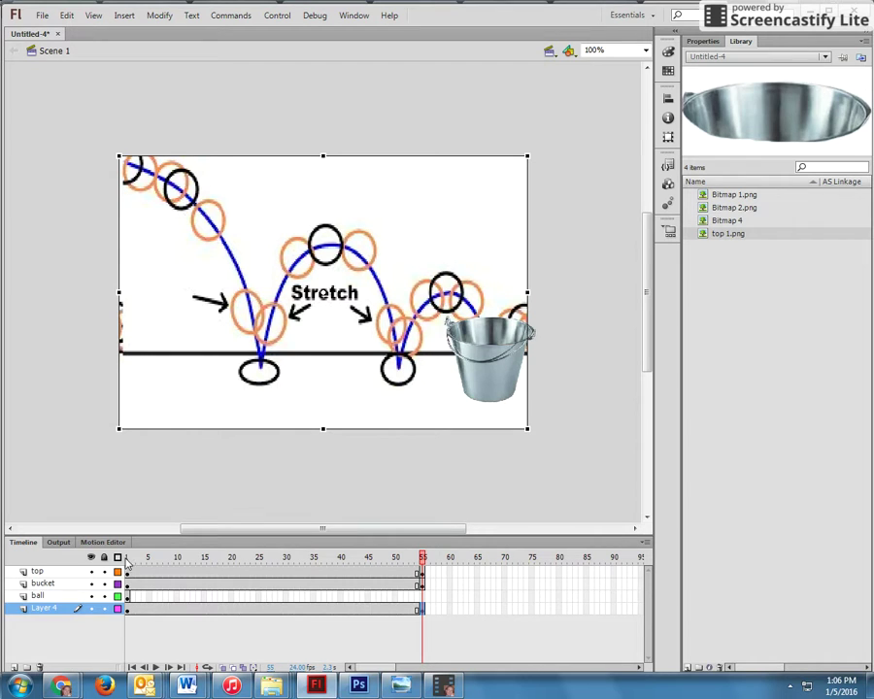
# - Place the ball on the diagram's second orange circle in frame 1 and on the third in a new frame 2 keyframe
pyautogui.click(39, 596)
pyautogui.click(127, 597)
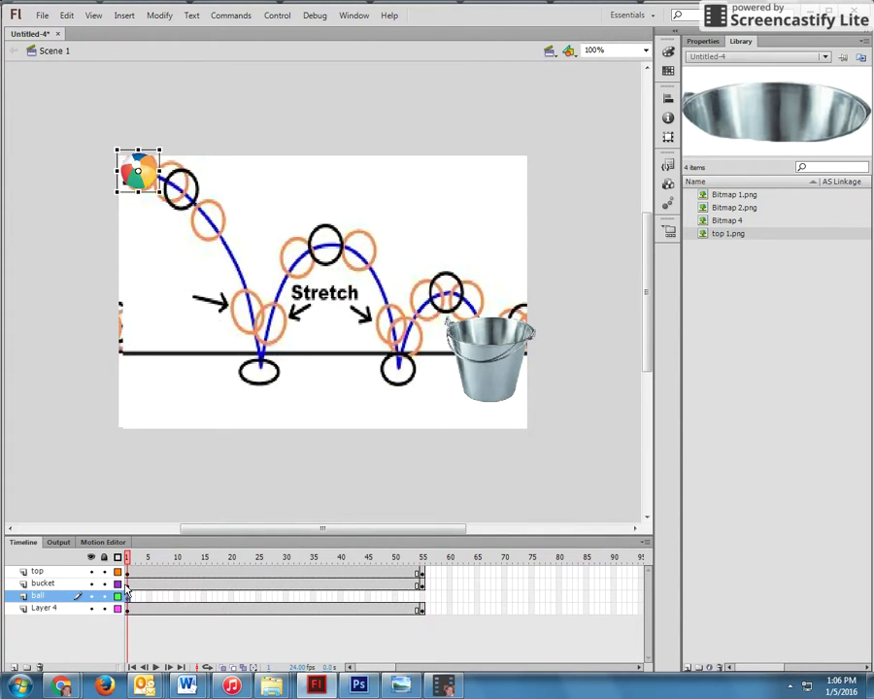
pyautogui.click(167, 103)
pyautogui.moveTo(150, 185); pyautogui.dragTo(184, 196)
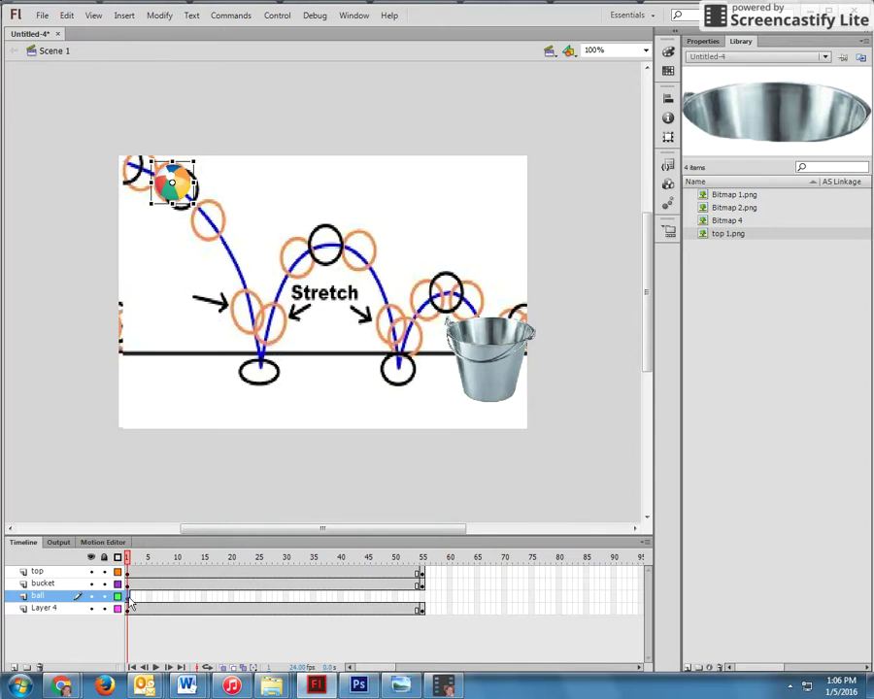
pyautogui.click(133, 601)
pyautogui.press('F6')
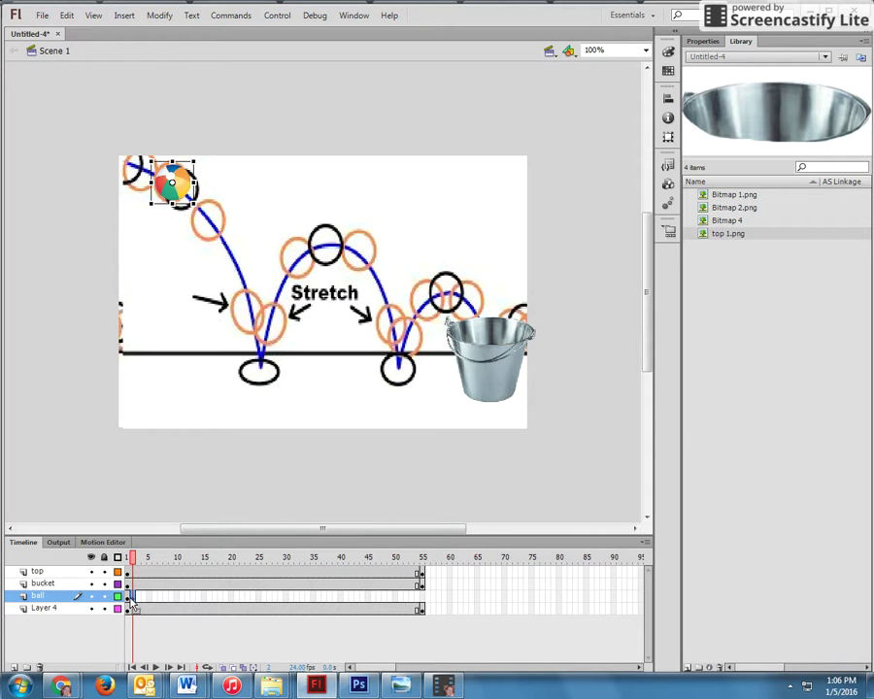
pyautogui.moveTo(186, 185); pyautogui.dragTo(214, 215)
# - Add a ball keyframe at frame 3, place the ball on the orange circle before the first impact, and tilt and stretch it with Free Transform
pyautogui.click(140, 601)
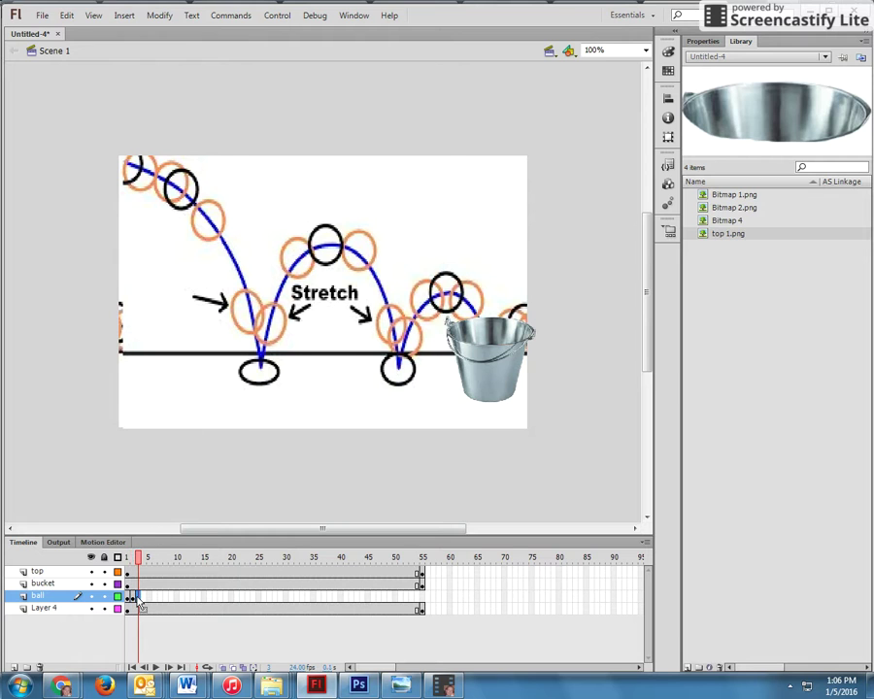
pyautogui.press('F6')
pyautogui.moveTo(225, 213); pyautogui.dragTo(257, 312)
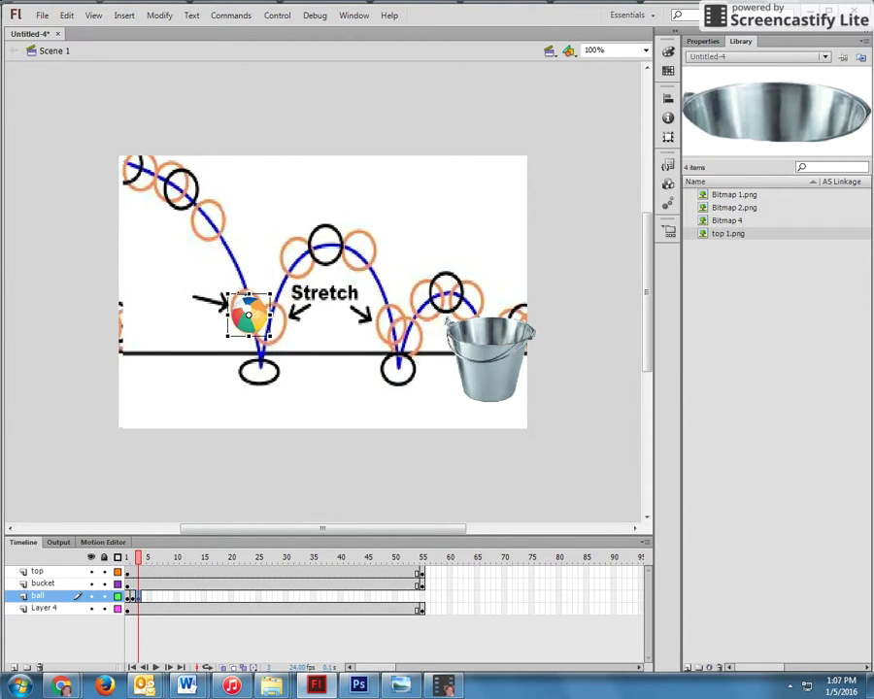
pyautogui.click(42, 15)
pyautogui.moveTo(160, 14)
pyautogui.moveTo(194, 188)
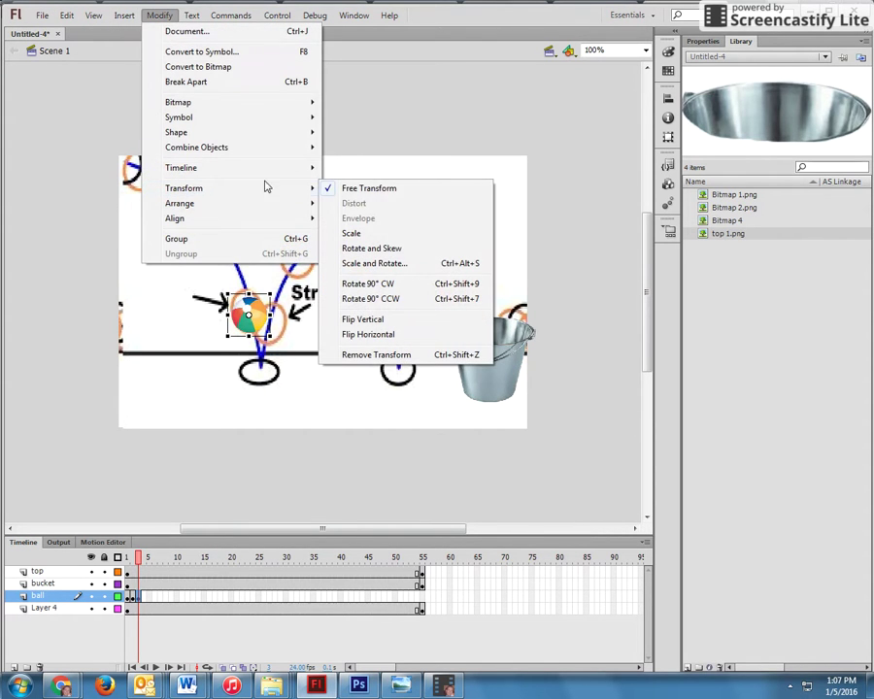
pyautogui.click(381, 189)
pyautogui.moveTo(226, 292); pyautogui.dragTo(256, 323)
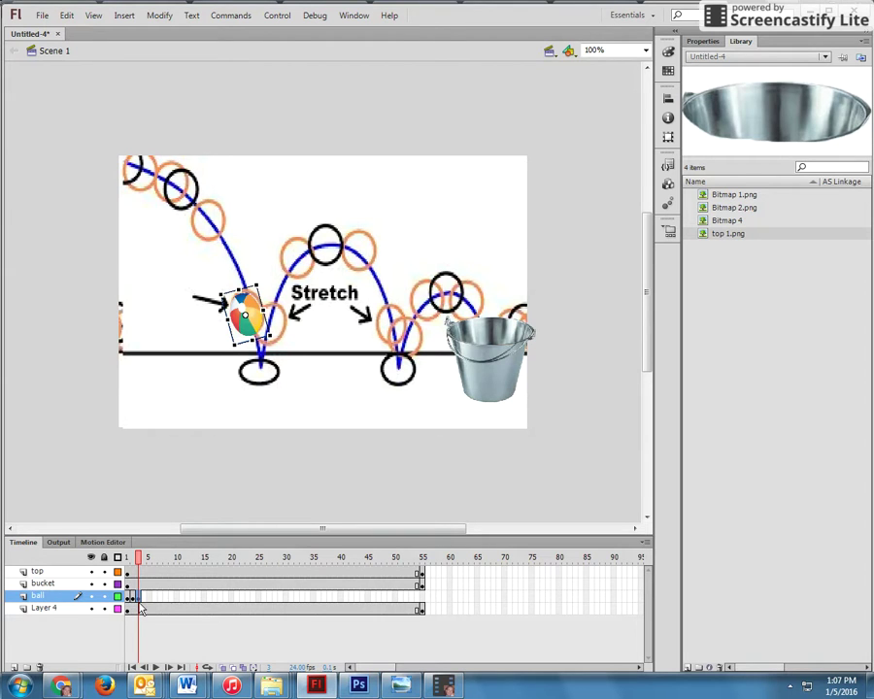
# - Add a ball keyframe at frame 4 and move the ball onto the first impact ellipse below the ground line
pyautogui.click(144, 597)
pyautogui.press('F6')
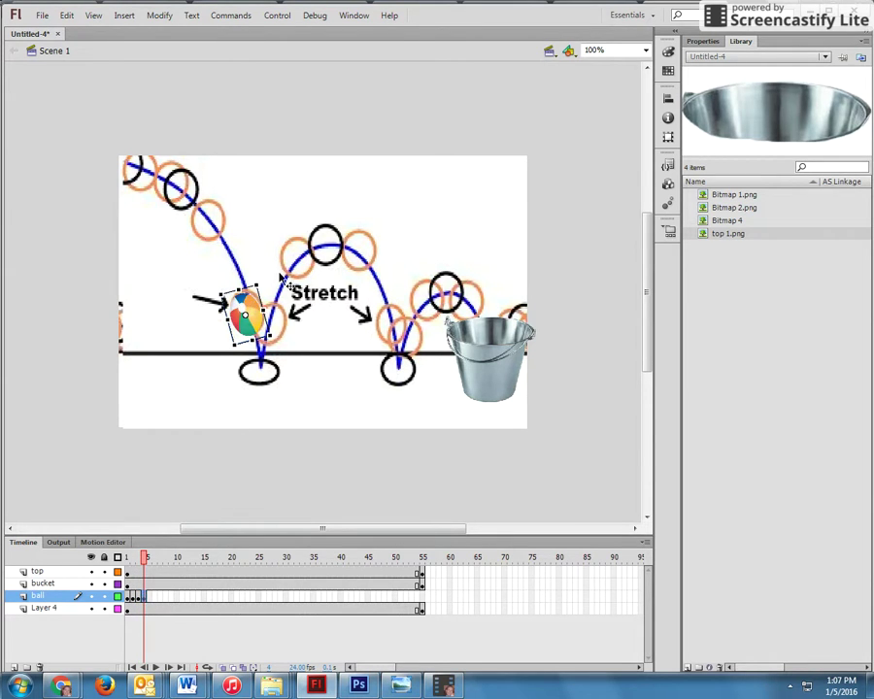
pyautogui.moveTo(250, 309); pyautogui.dragTo(282, 386)
pyautogui.click(309, 420)
pyautogui.click(272, 382)
# - Add ball keyframes at frames 5 and 6, moving the ball up the rising circles of the second arc
pyautogui.click(148, 599)
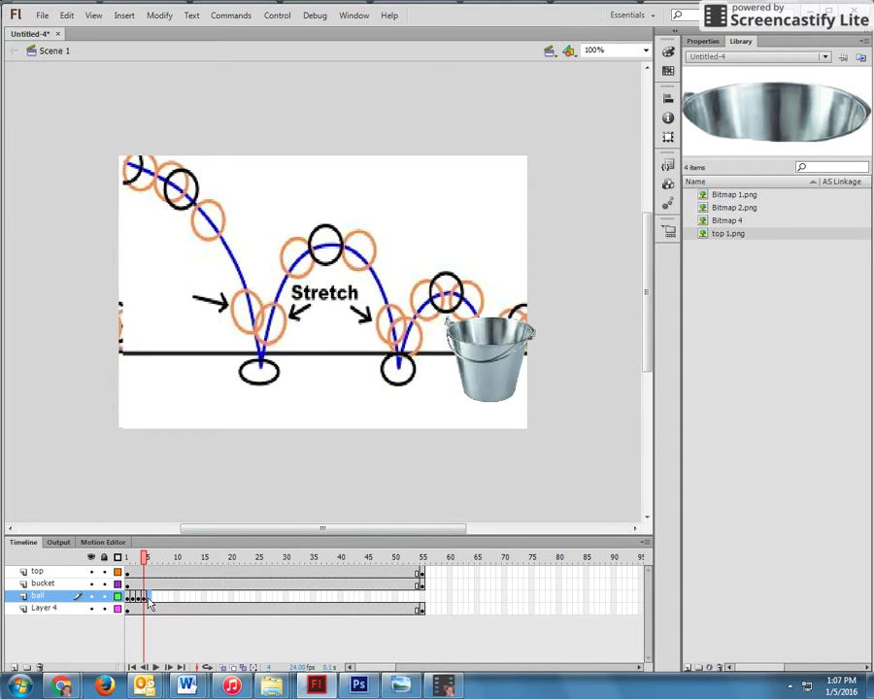
pyautogui.press('F6')
pyautogui.moveTo(280, 381); pyautogui.dragTo(283, 303)
pyautogui.click(153, 599)
pyautogui.moveTo(289, 333); pyautogui.dragTo(266, 262)
# - Add ball keyframes at frames 7 and 8, carrying the ball across the peak of the second arc
pyautogui.click(161, 598)
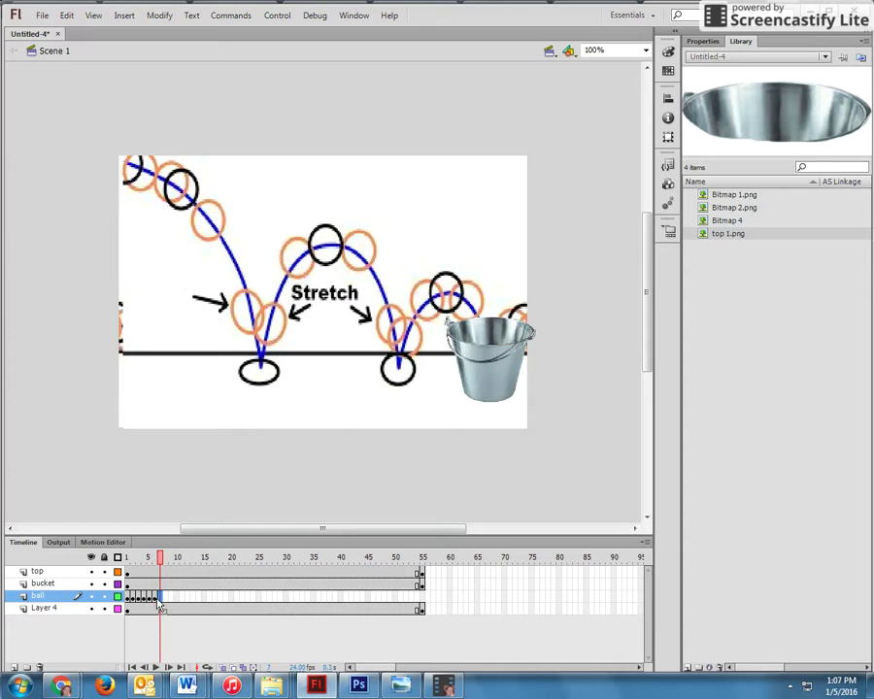
pyautogui.press('F6')
pyautogui.moveTo(294, 254); pyautogui.dragTo(370, 248)
pyautogui.click(165, 598)
pyautogui.press('F6')
# - Add ball keyframes at frames 9 and 10, bringing the ball down the second arc onto the second impact ellipse
pyautogui.click(171, 596)
pyautogui.press('F6')
pyautogui.moveTo(365, 240); pyautogui.dragTo(423, 297)
pyautogui.click(177, 597)
pyautogui.press('F6')
pyautogui.moveTo(389, 324); pyautogui.dragTo(399, 366)
# - Add ball keyframes at frames 11 and 12, rotating the ball and moving it up the rising circles of the third arc
pyautogui.click(182, 597)
pyautogui.press('F6')
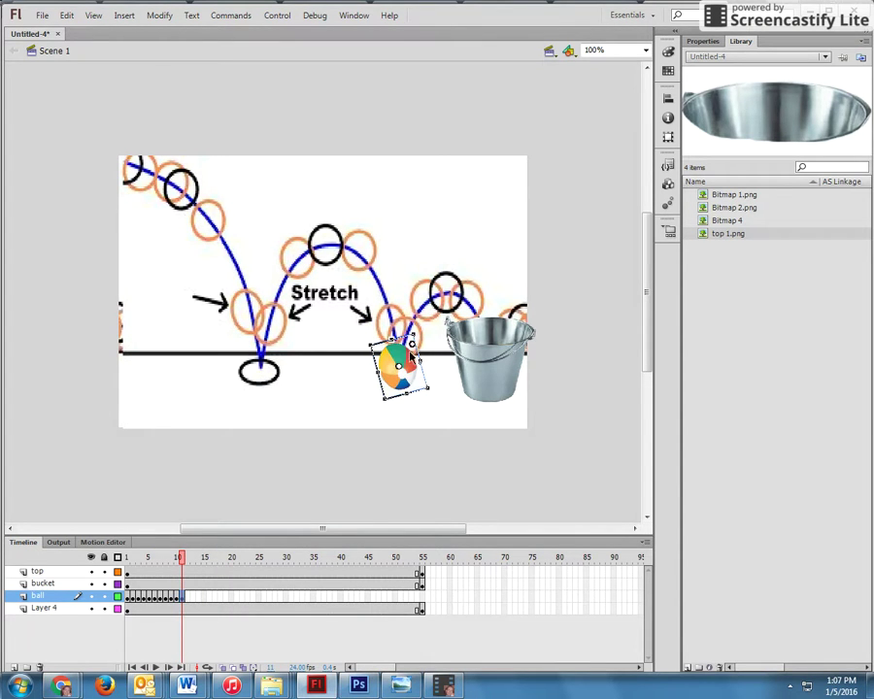
pyautogui.moveTo(413, 392); pyautogui.dragTo(449, 343)
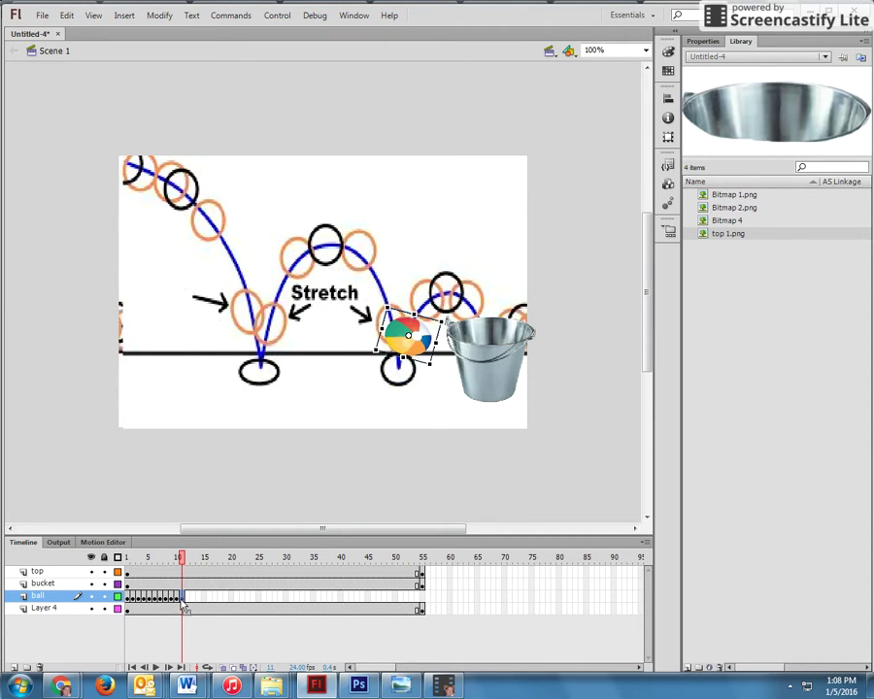
pyautogui.click(186, 597)
pyautogui.press('F6')
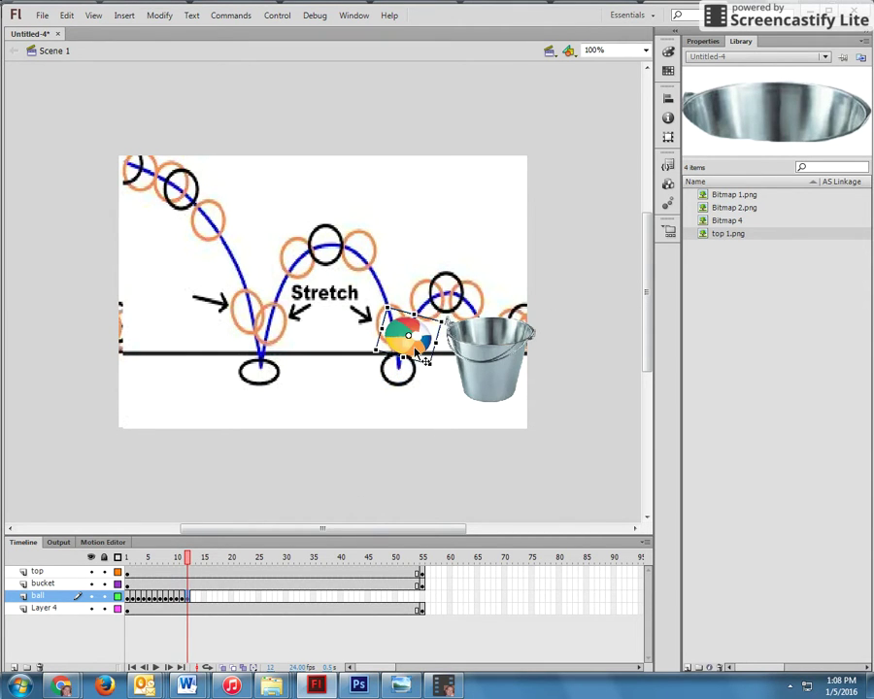
pyautogui.moveTo(429, 353); pyautogui.dragTo(447, 315)
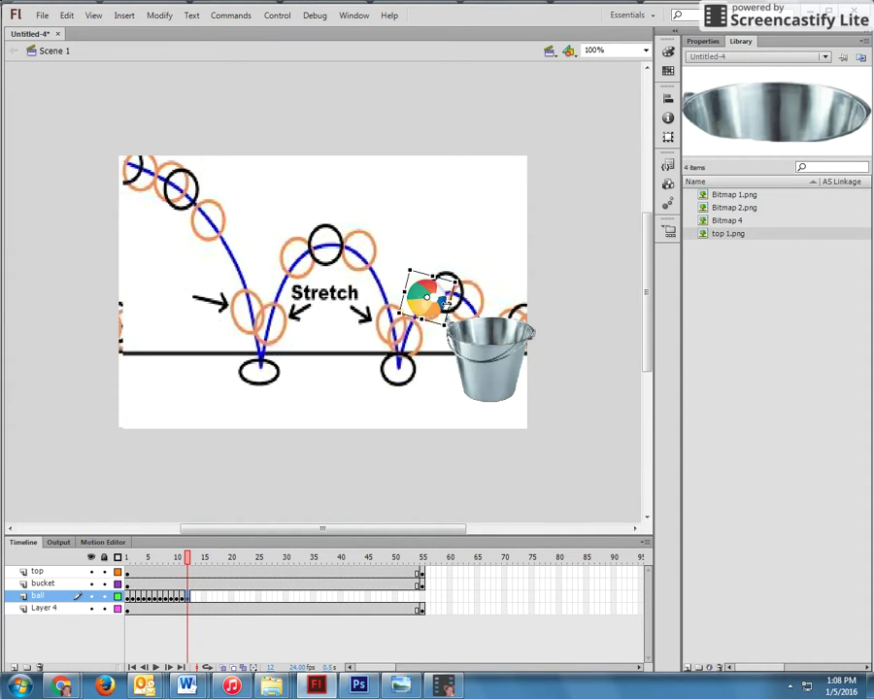
# - Add ball keyframes at frames 13 and 14, moving the ball over the third arc's peak toward the bucket
pyautogui.click(193, 599)
pyautogui.press('F6')
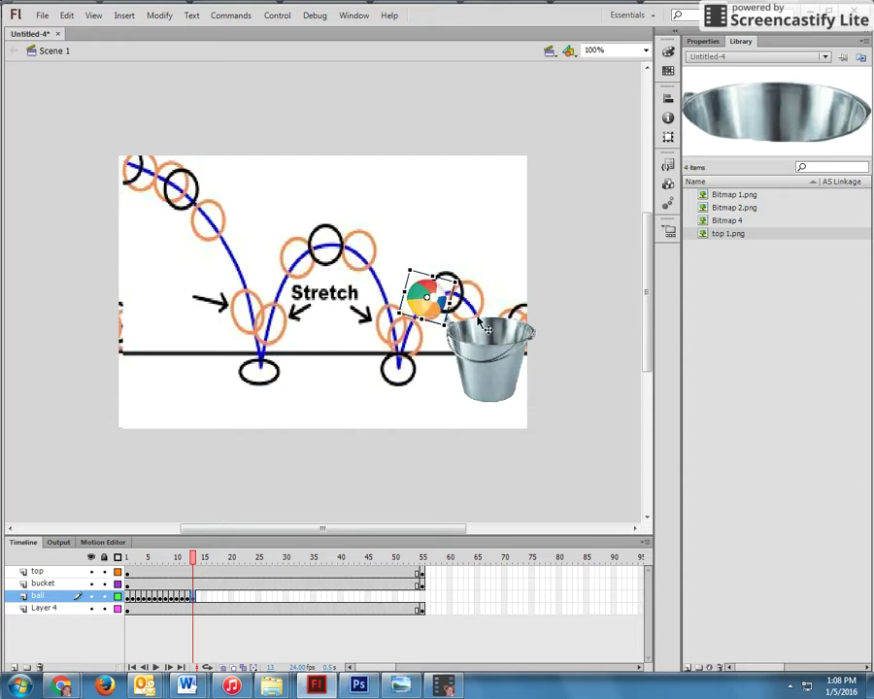
pyautogui.moveTo(440, 314); pyautogui.dragTo(479, 320)
pyautogui.click(199, 598)
pyautogui.press('F6')
# - Add a ball keyframe at frame 15 with the ball dropped inside the bucket, and another keyframe at frame 16
pyautogui.click(204, 597)
pyautogui.press('F6')
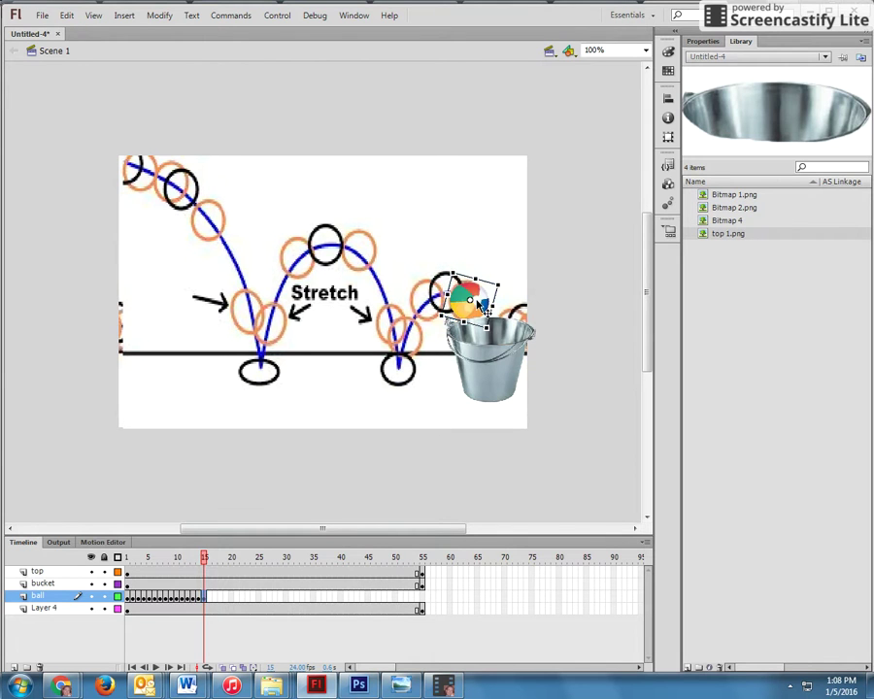
pyautogui.moveTo(479, 305); pyautogui.dragTo(495, 383)
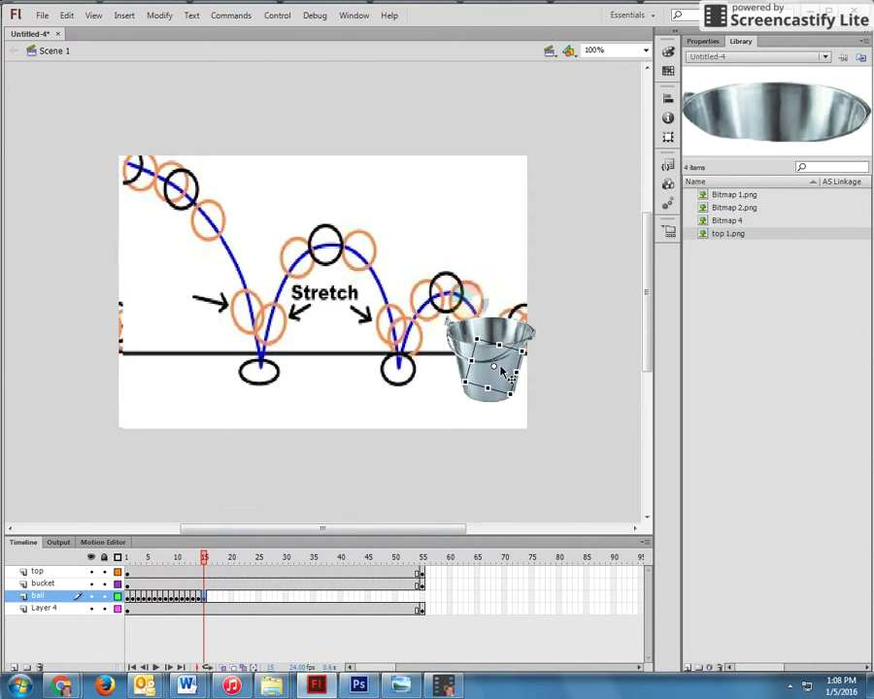
pyautogui.click(210, 599)
pyautogui.press('F6')
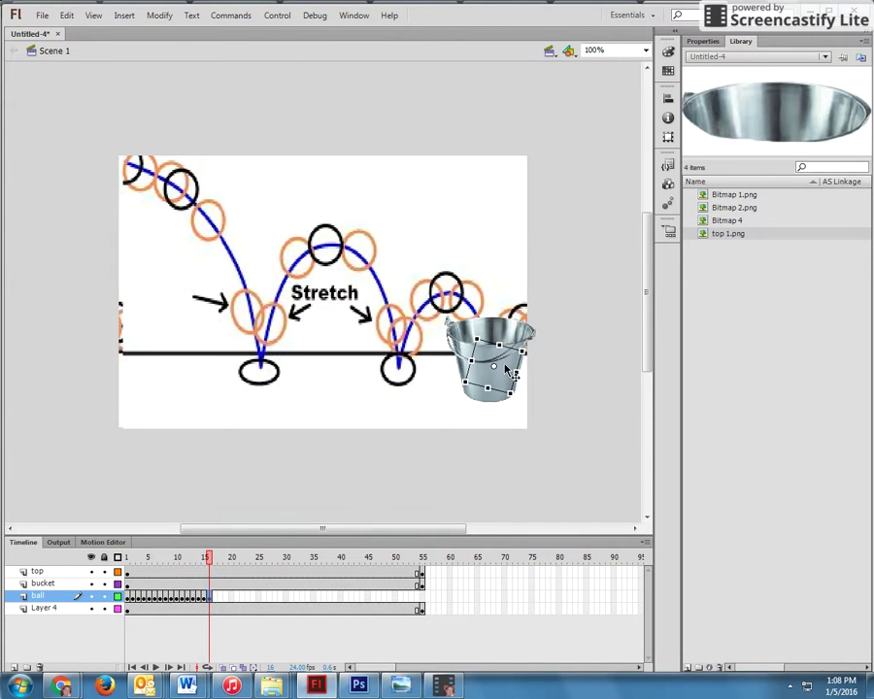
# - Select the bucket's top and move the top layer below the ball layer
pyautogui.click(414, 469)
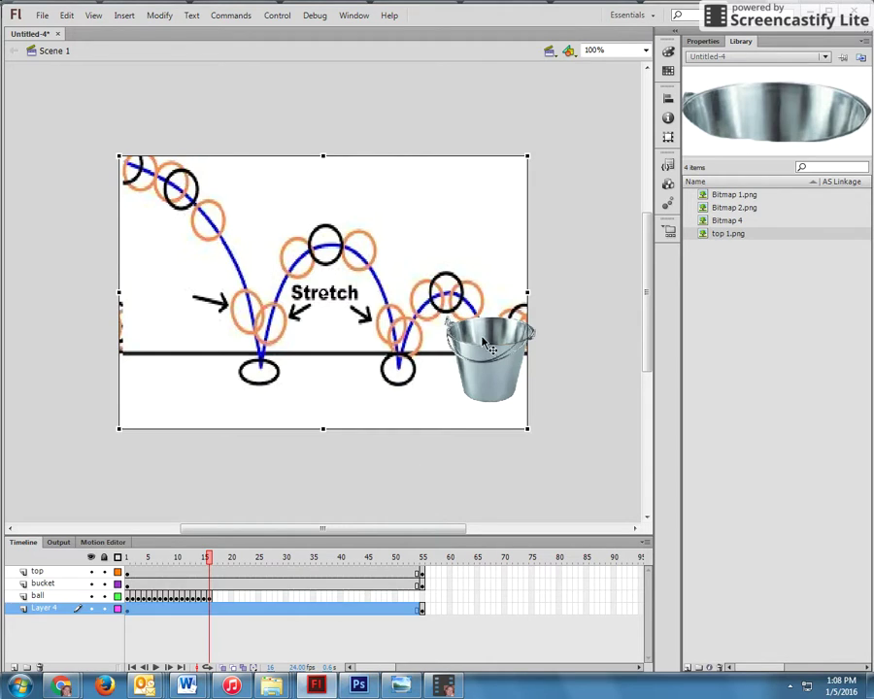
pyautogui.click(491, 337)
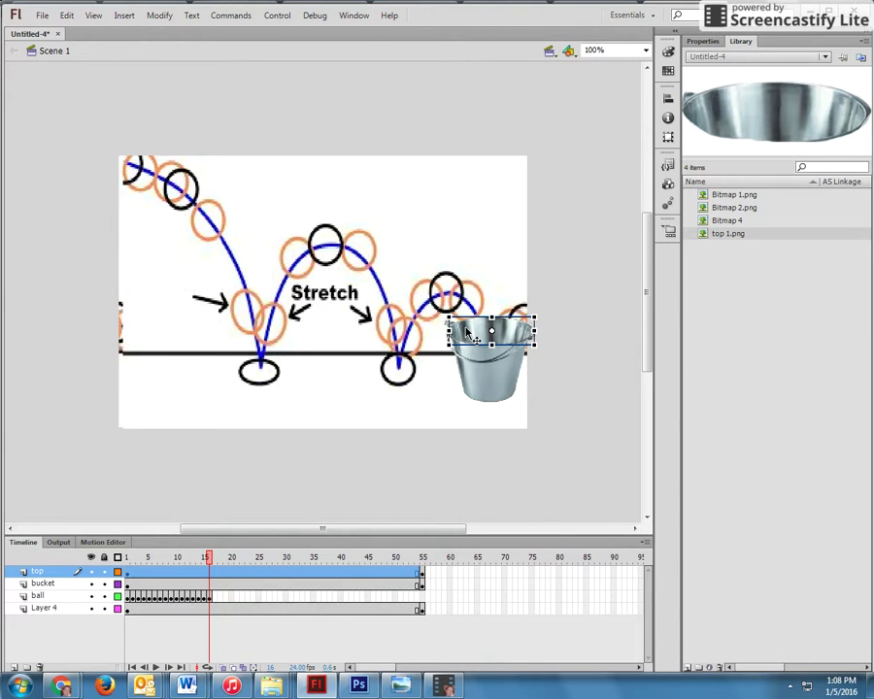
pyautogui.moveTo(41, 573); pyautogui.dragTo(43, 607)
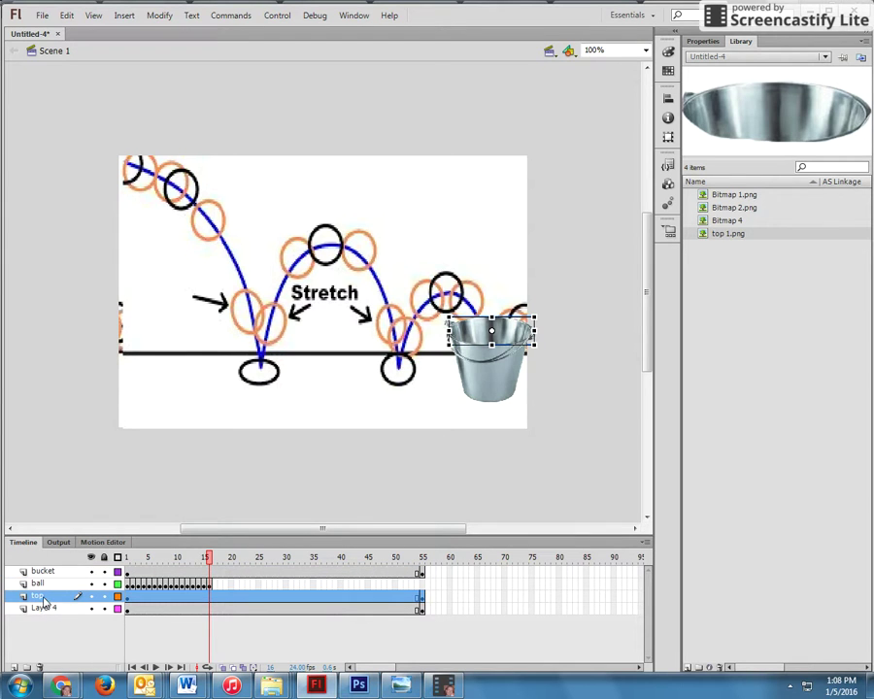
pyautogui.click(98, 498)
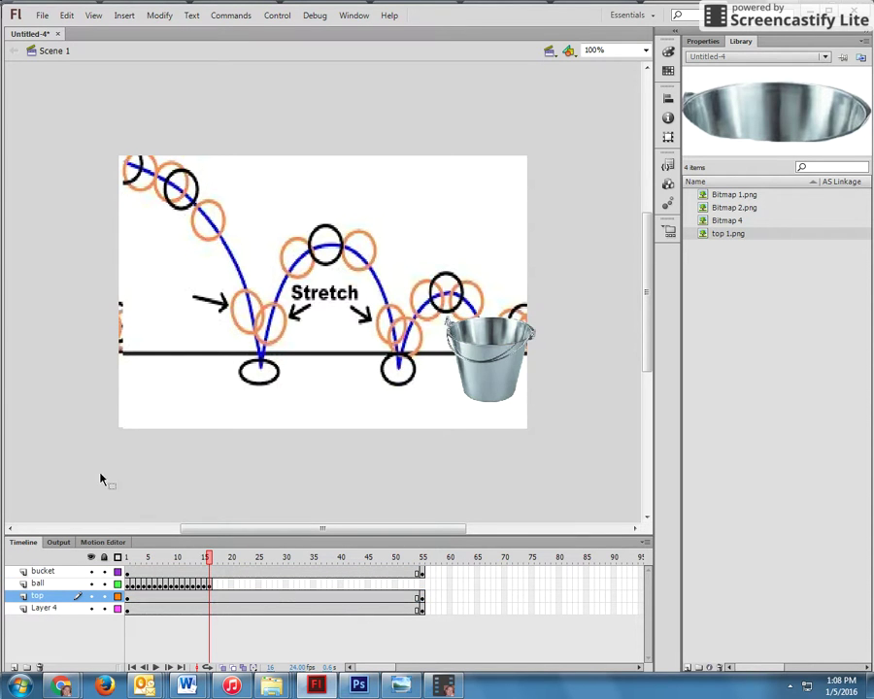
# - Preview the animation, set its frame rate to 10 fps and play it again
pyautogui.click(277, 15)
pyautogui.click(288, 33)
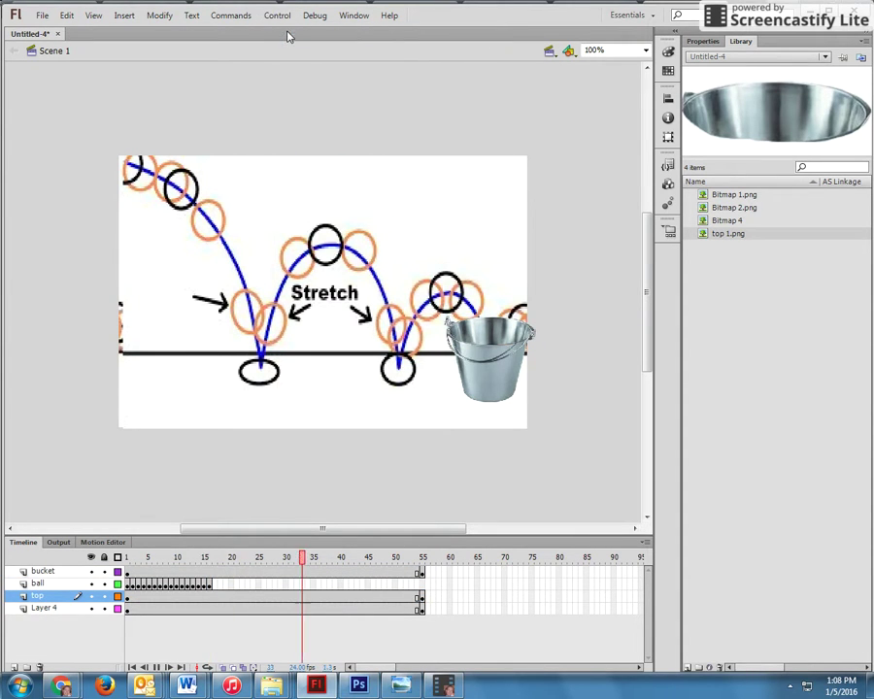
pyautogui.click(279, 15)
pyautogui.click(288, 33)
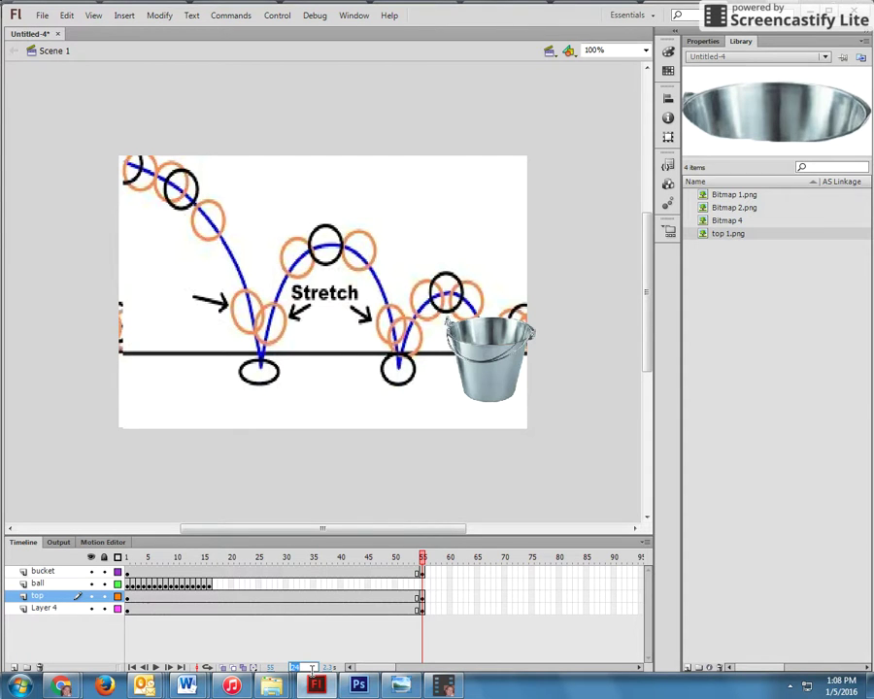
pyautogui.click(274, 16)
pyautogui.click(275, 32)
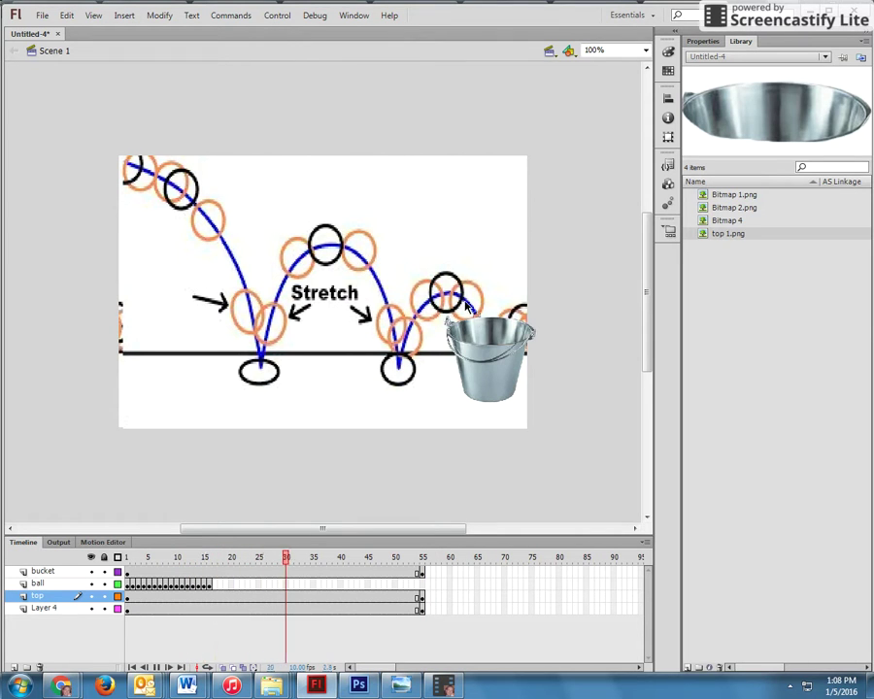
# - Move the top layer back above the bucket layer and play the animation
pyautogui.click(41, 596)
pyautogui.moveTo(46, 599); pyautogui.dragTo(55, 574)
pyautogui.click(218, 104)
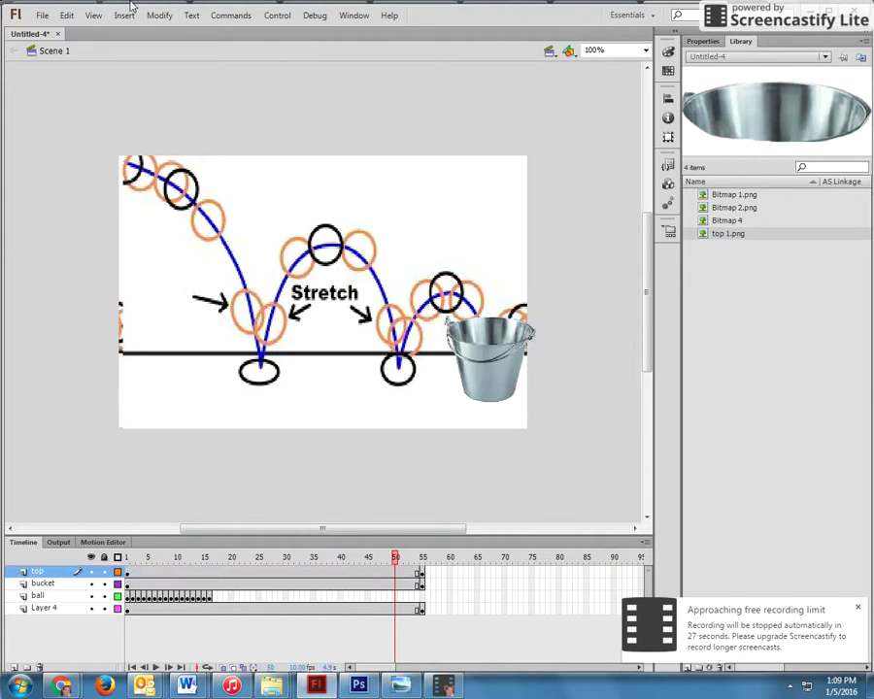
pyautogui.click(276, 15)
pyautogui.click(285, 32)
pyautogui.click(277, 16)
pyautogui.click(286, 31)
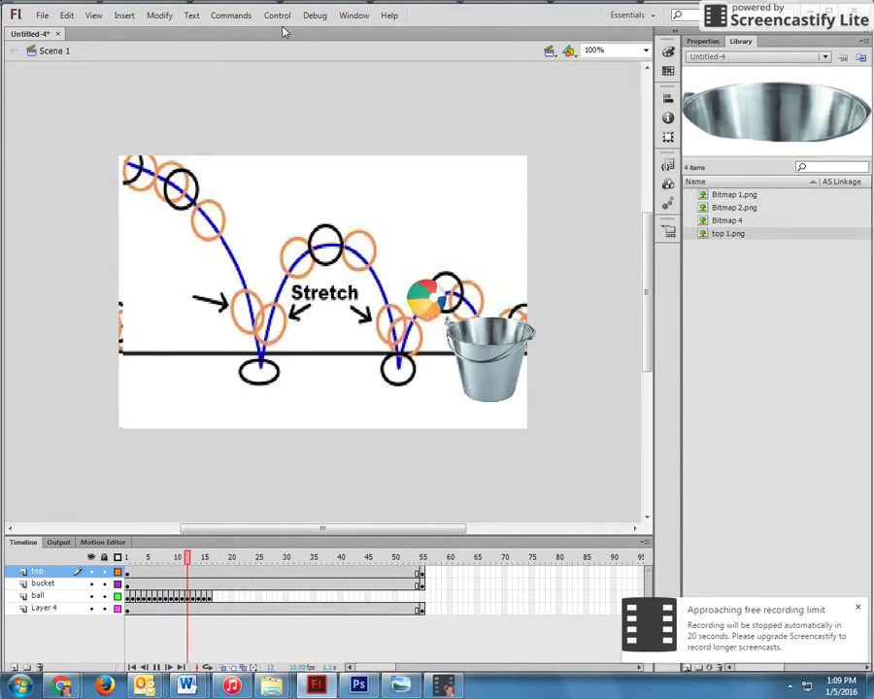
# - Move the ball layer above all other layers, then rewind and play the animation
pyautogui.click(39, 596)
pyautogui.moveTo(45, 599); pyautogui.dragTo(51, 575)
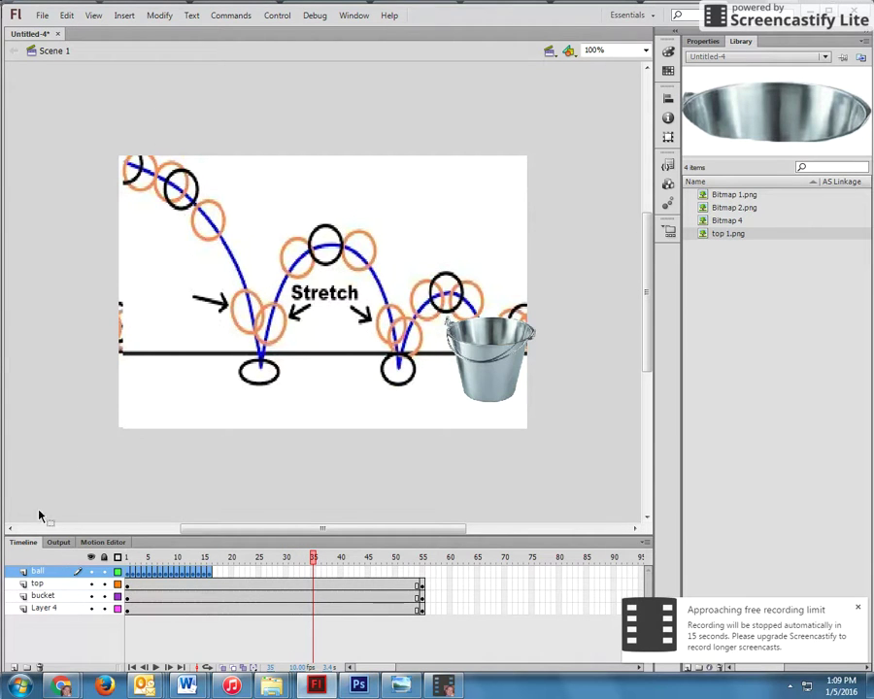
pyautogui.click(39, 598)
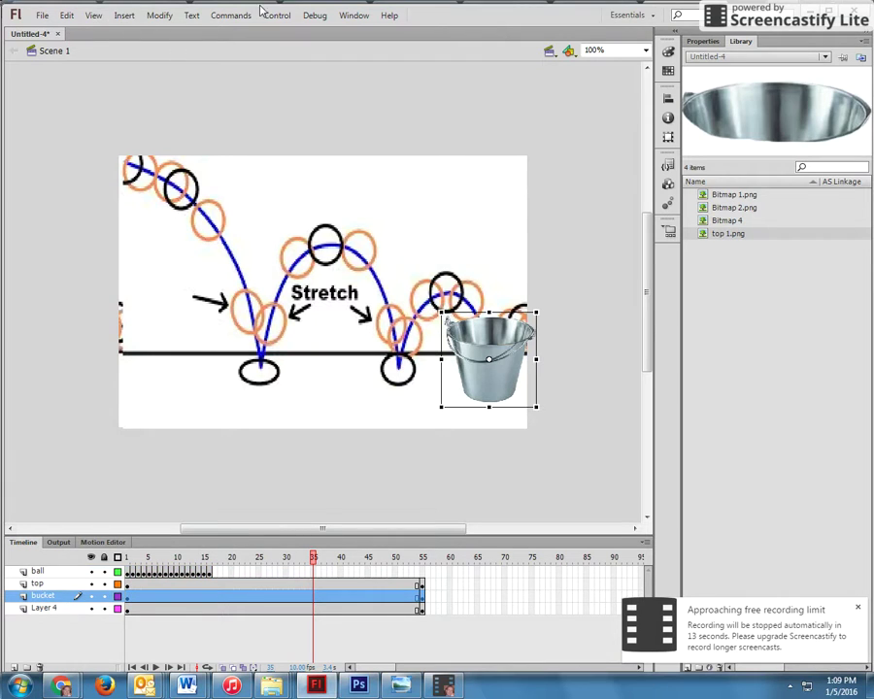
pyautogui.click(277, 15)
pyautogui.click(296, 62)
pyautogui.click(276, 16)
pyautogui.click(287, 46)
pyautogui.click(277, 15)
pyautogui.click(287, 30)
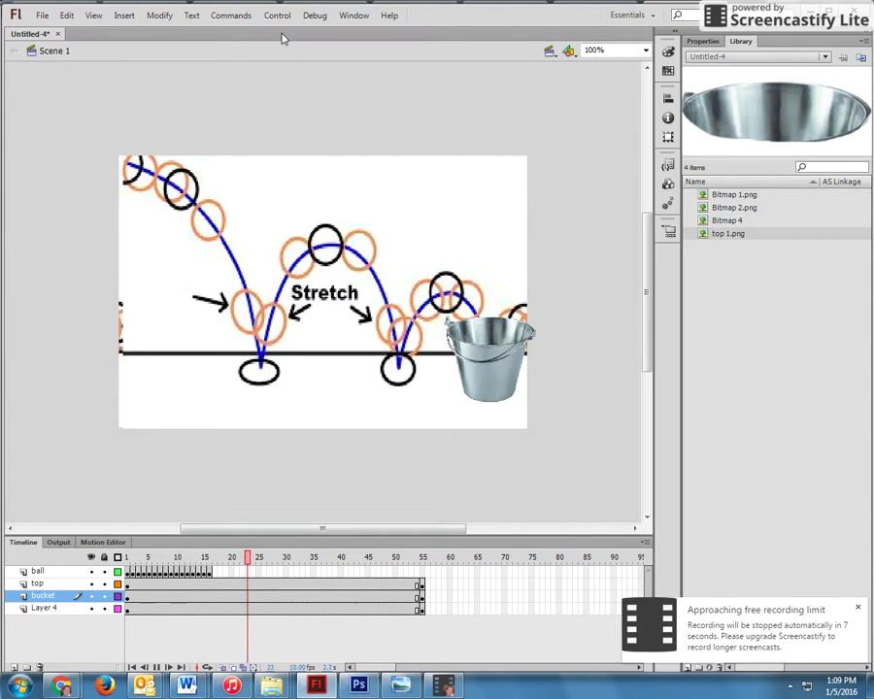
# - Move the bucket layer above the ball layer and rewind the animation
pyautogui.click(54, 597)
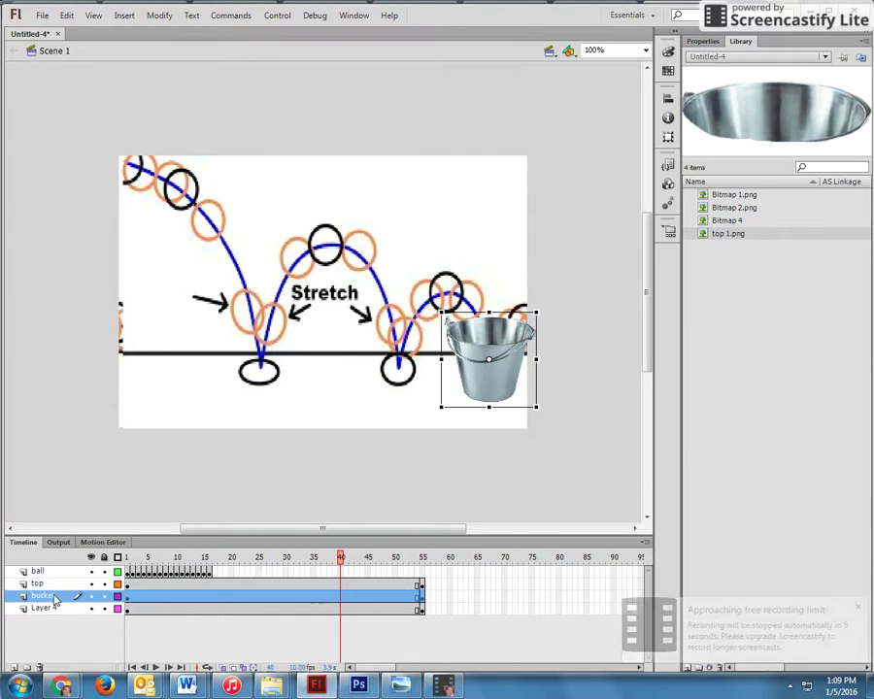
pyautogui.moveTo(55, 570); pyautogui.dragTo(55, 570)
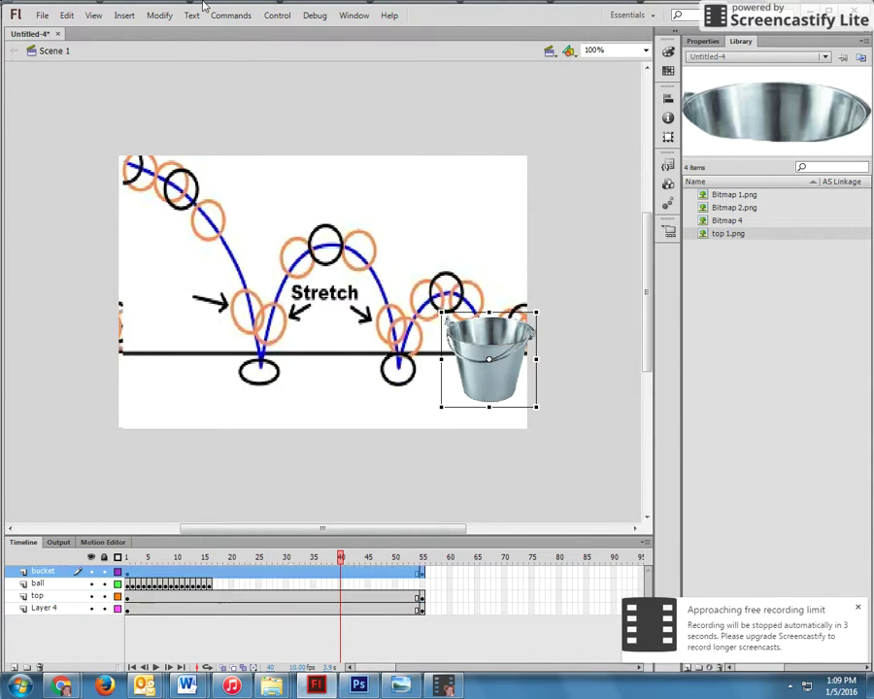
pyautogui.click(278, 15)
pyautogui.click(290, 46)
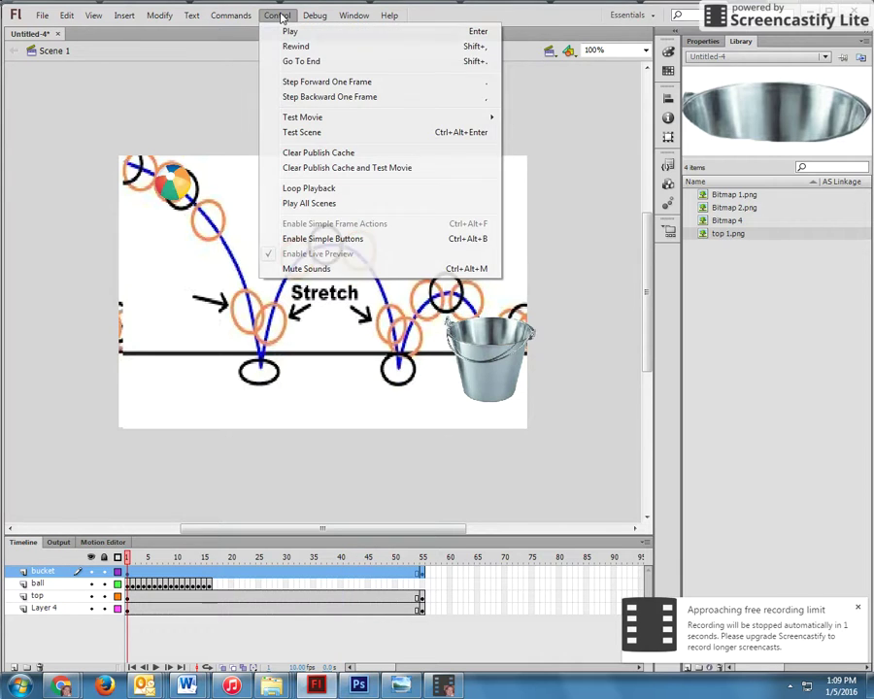